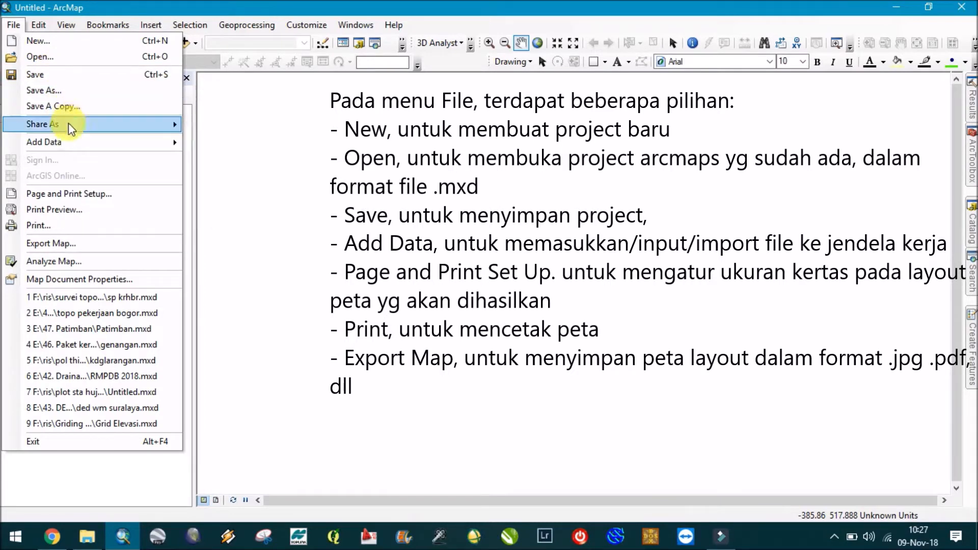
Step: Open the page and print setup and set the printer paper size to A3
mouse_move(103, 143)
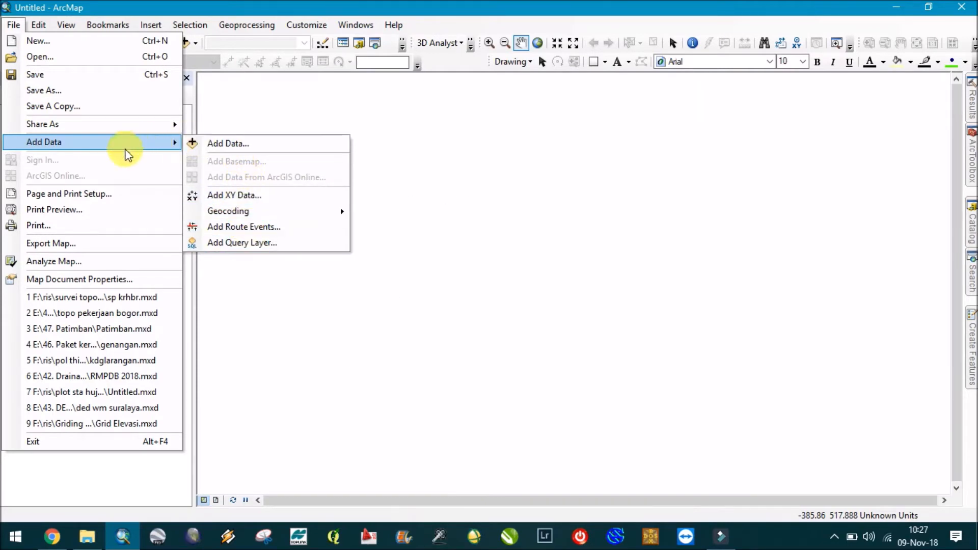
left_click(84, 197)
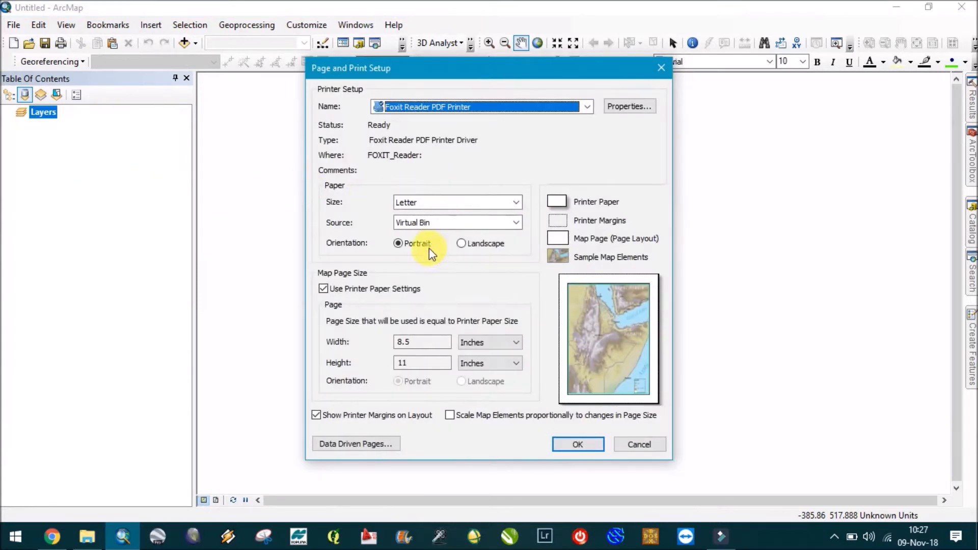
left_click(519, 201)
scroll(470, 255, "down", 5)
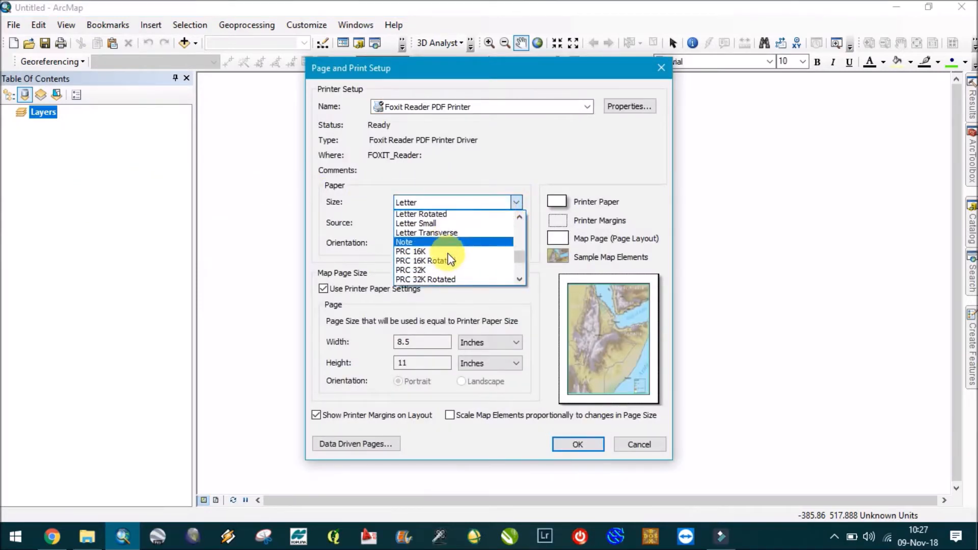
scroll(450, 259, "down", 10)
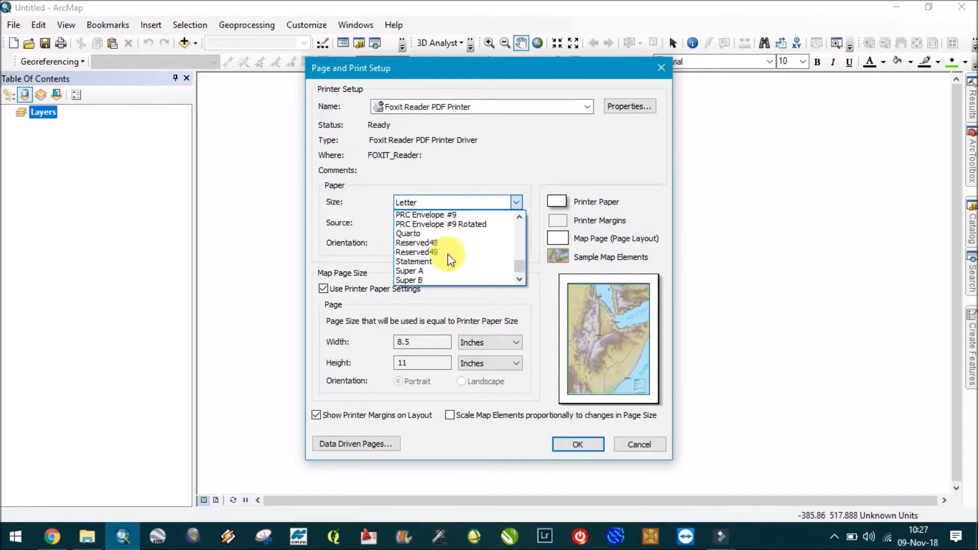
scroll(448, 257, "up", 10)
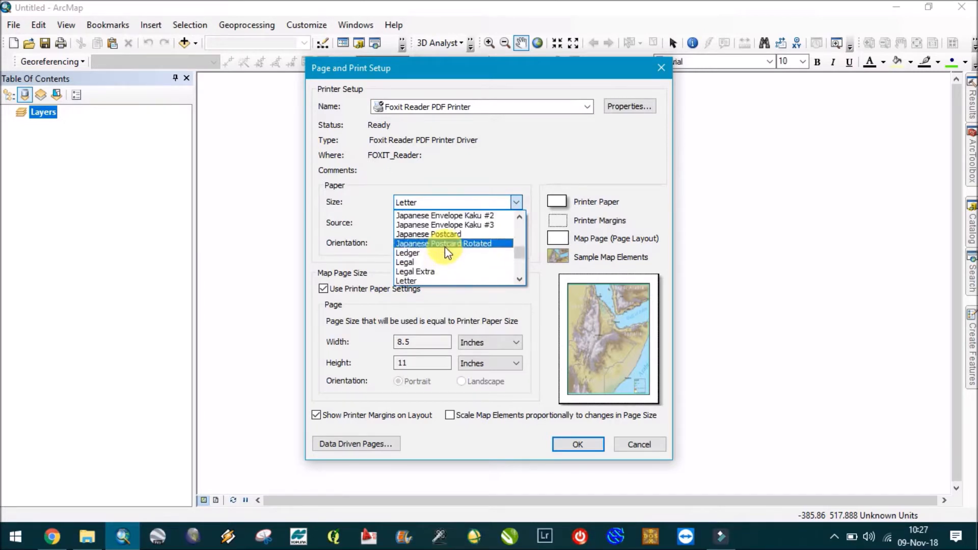
scroll(440, 240, "up", 12)
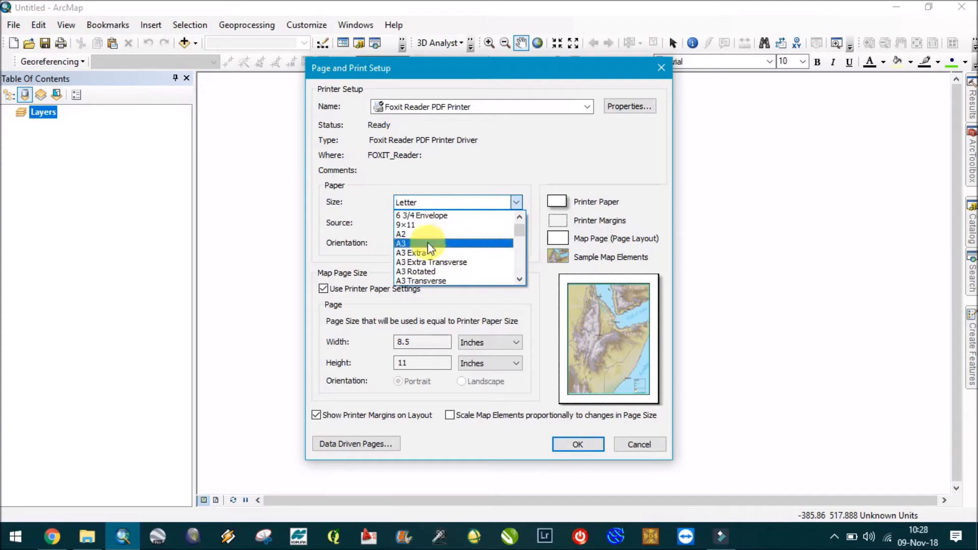
left_click(406, 239)
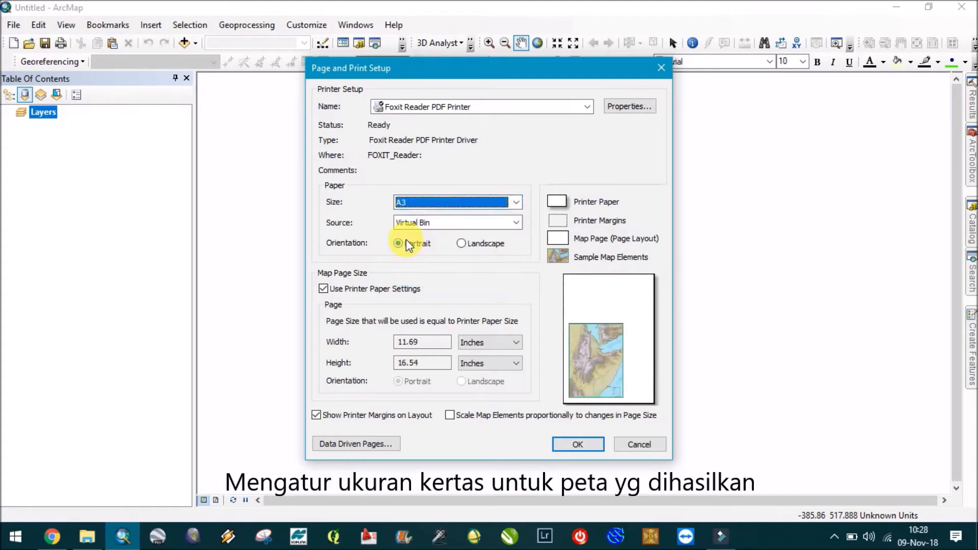
Step: Set the A3 paper to landscape orientation, stop the map page from using the printer paper settings, and accept the setup
left_click(513, 204)
scroll(432, 258, "down", 3)
scroll(432, 260, "up", 4)
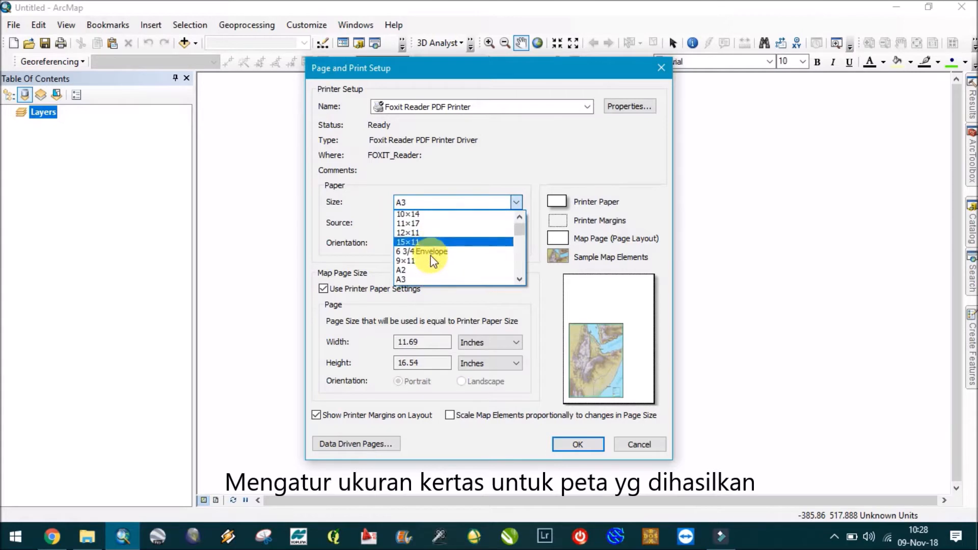
left_click(417, 262)
left_click(461, 243)
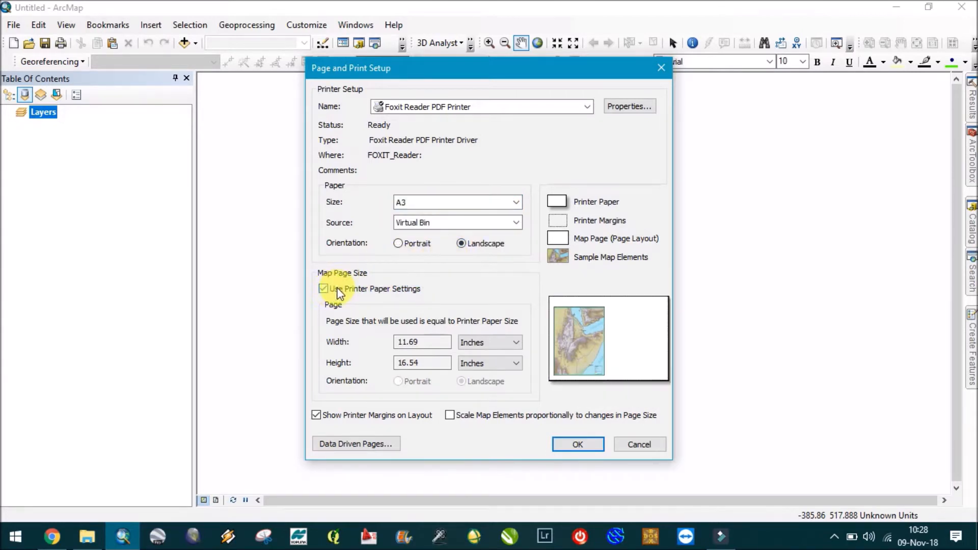
left_click(337, 293)
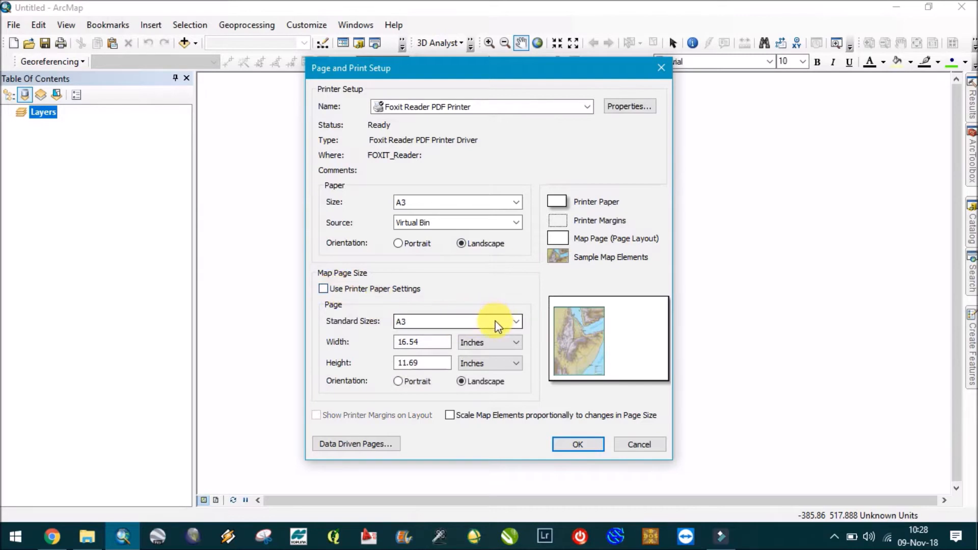
left_click(568, 444)
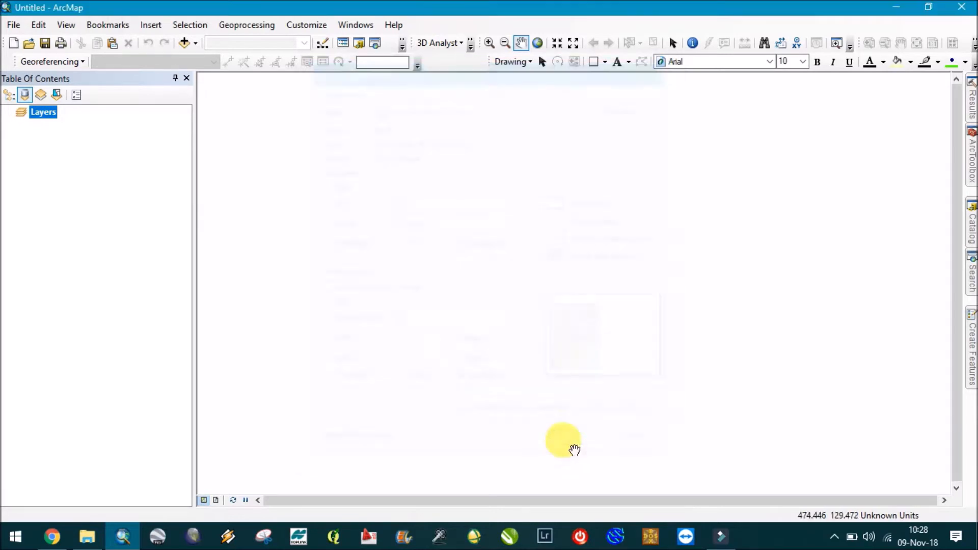
Step: Open the properties of the Layers data frame and set its map units to Meters
right_click(43, 114)
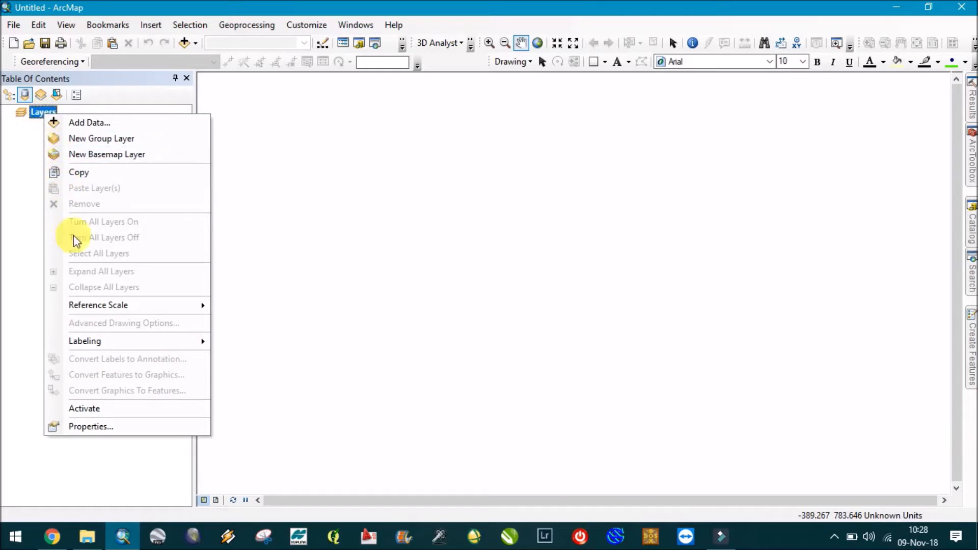
left_click(100, 427)
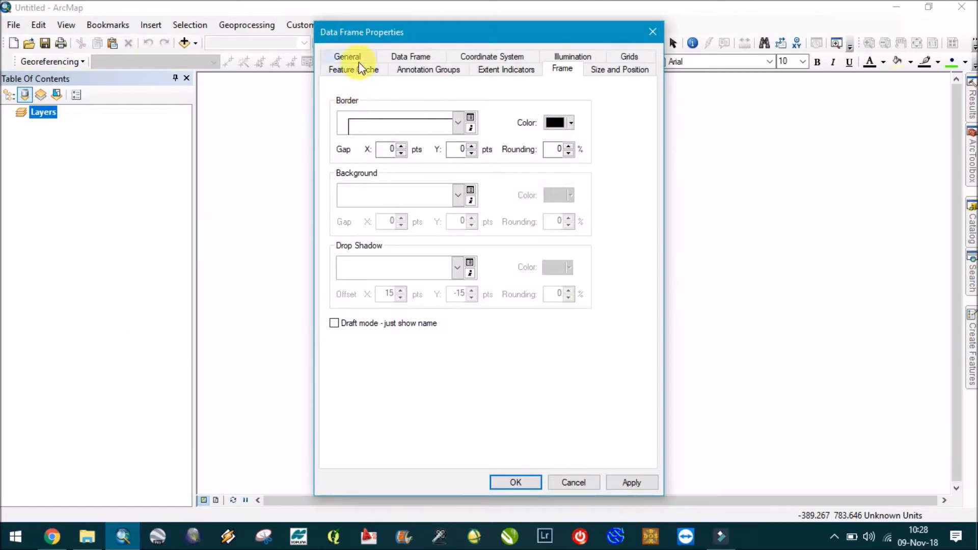
left_click(358, 59)
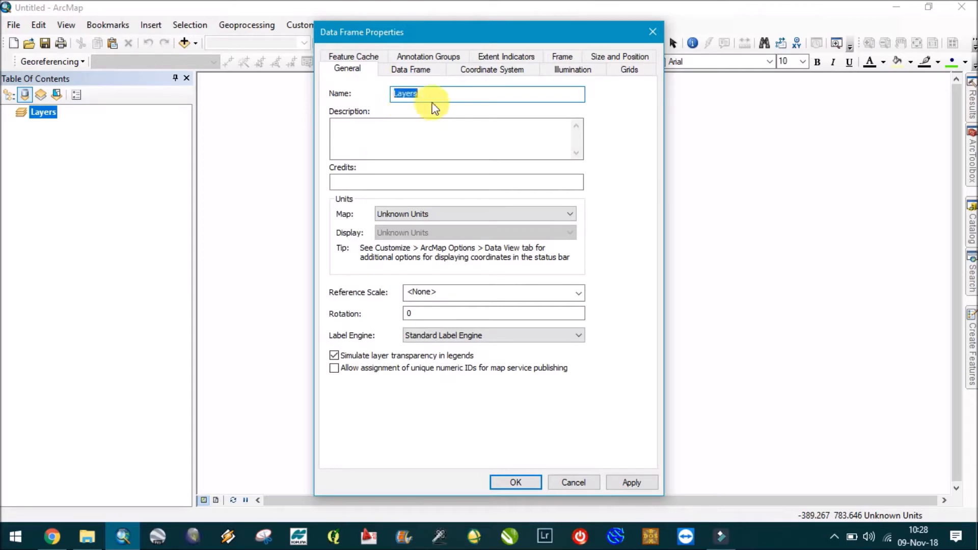
left_click(491, 219)
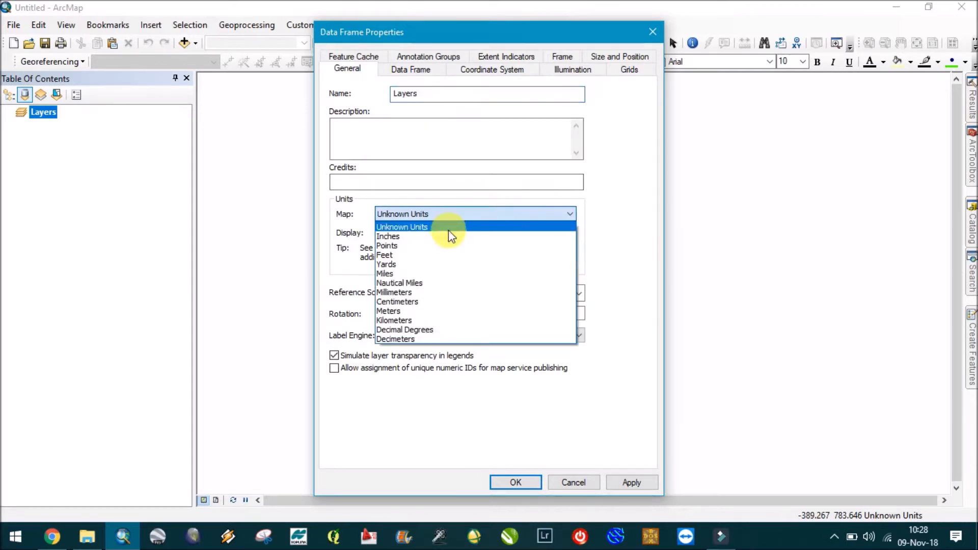
left_click(402, 308)
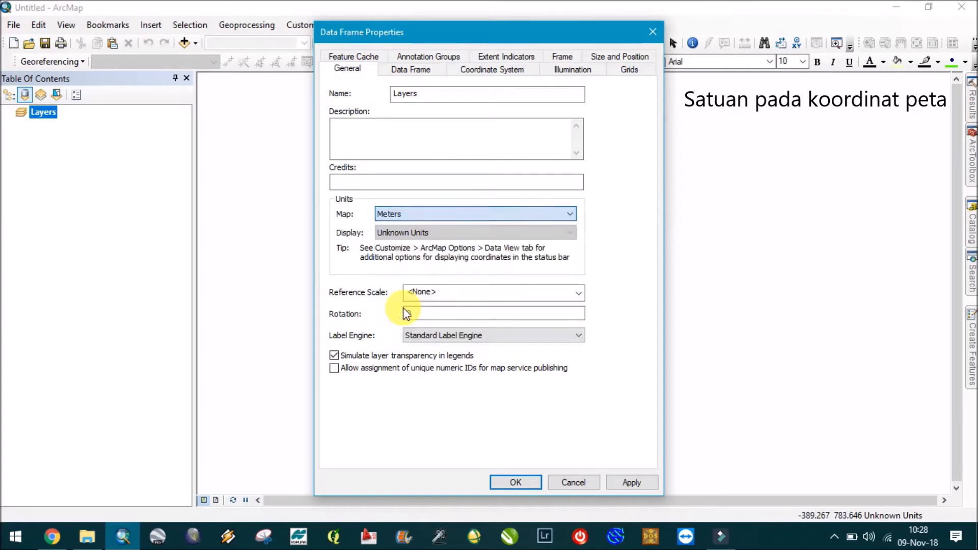
Step: Assign the projected world coordinate system Mercator (world) to the data frame and apply it
left_click(489, 73)
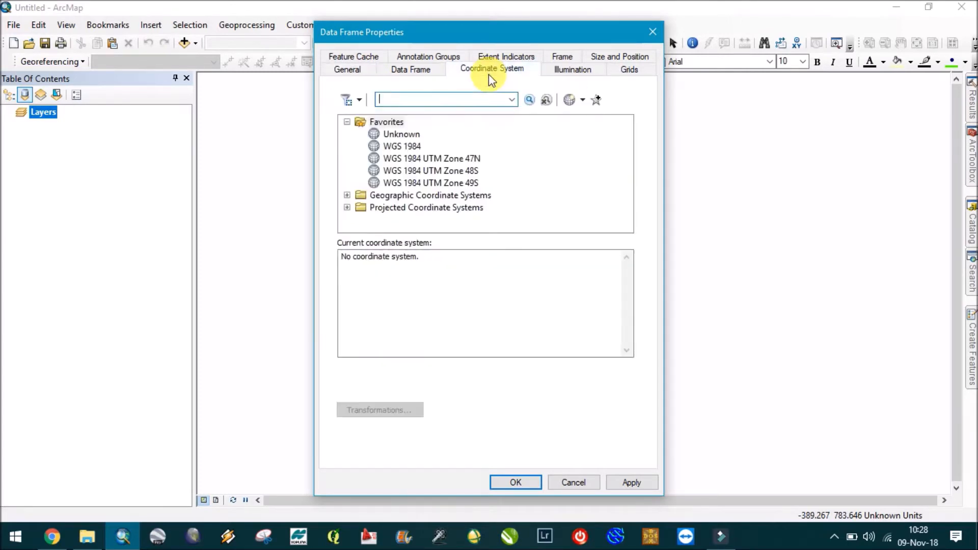
left_click(415, 148)
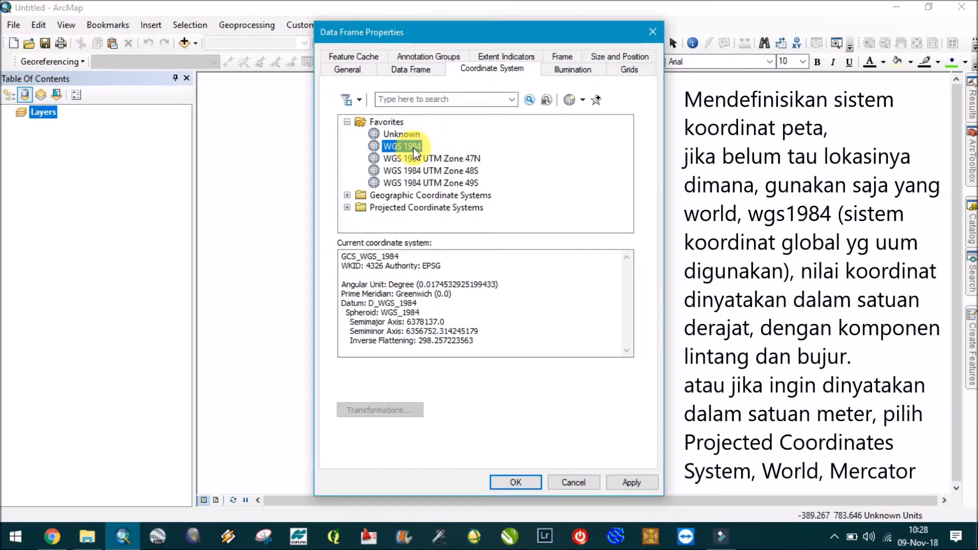
left_click(346, 208)
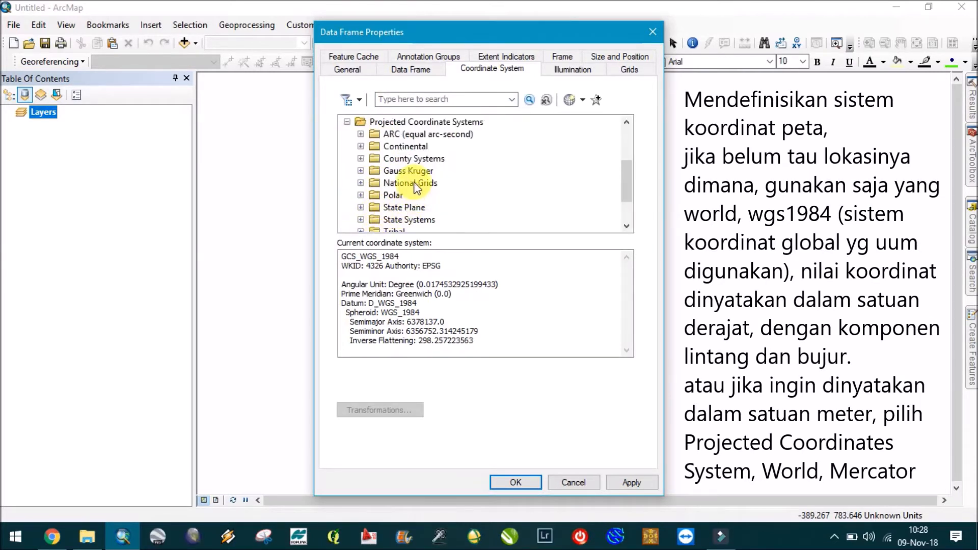
scroll(415, 188, "down", 2)
left_click(361, 207)
scroll(417, 188, "down", 8)
scroll(417, 188, "up", 1)
left_click(413, 196)
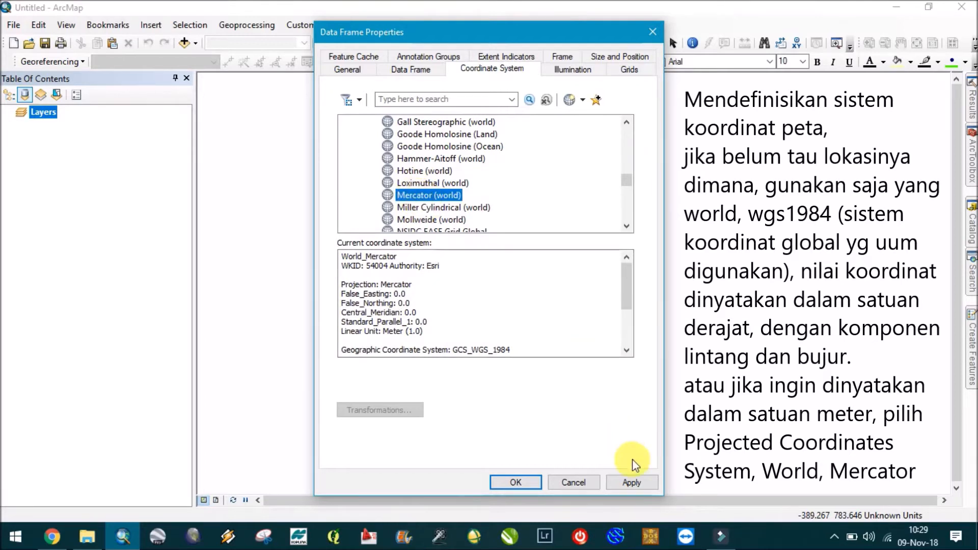
left_click(632, 483)
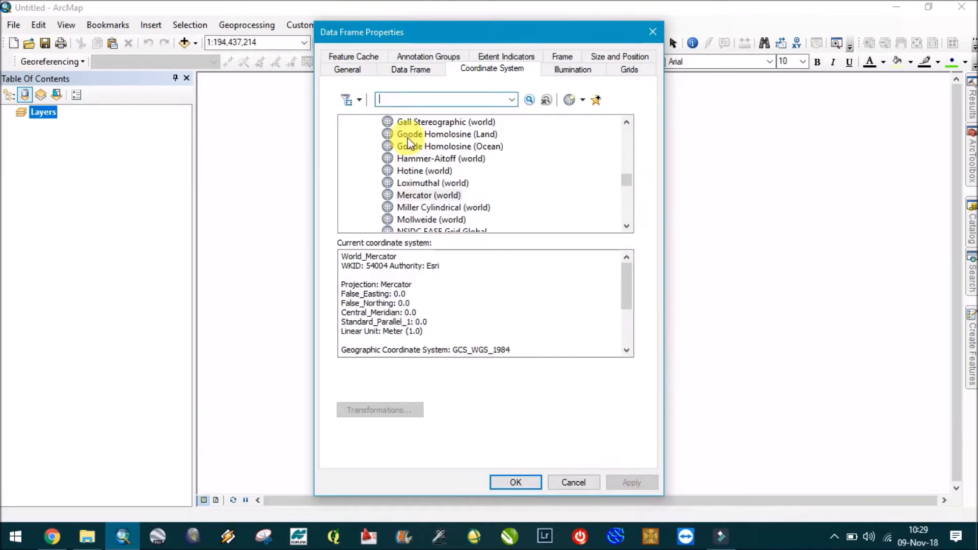
Step: Set the data frame's display units to Meters and apply the change
left_click(346, 71)
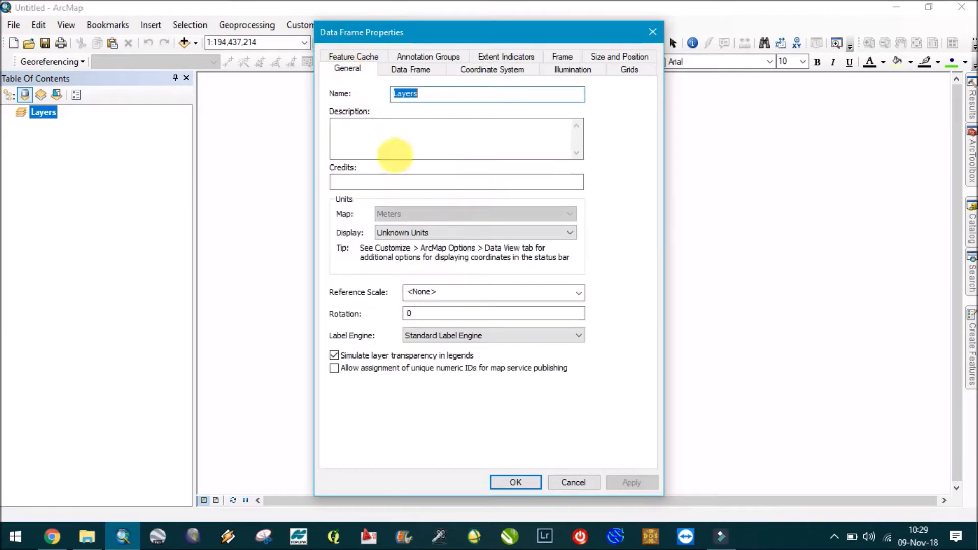
left_click(437, 230)
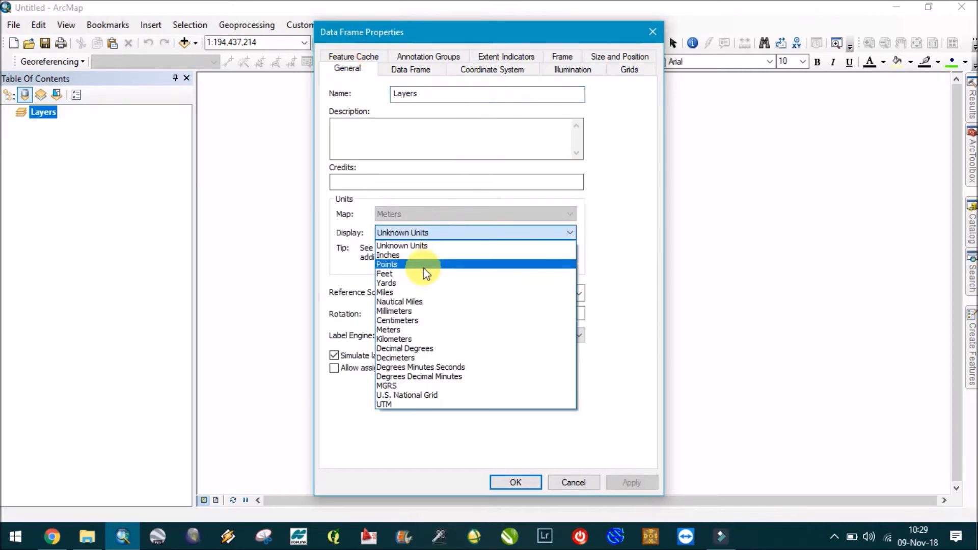
left_click(405, 330)
left_click(628, 480)
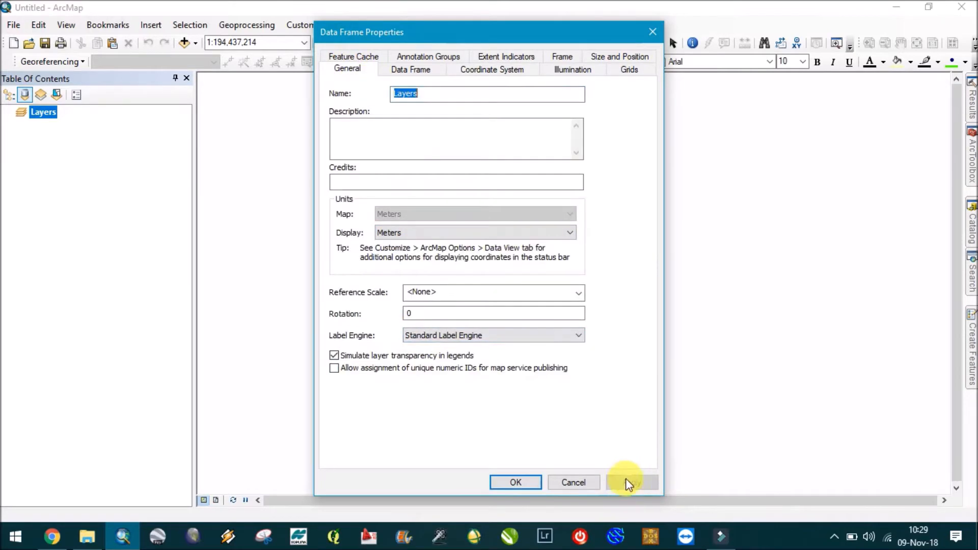
Step: Review the data frame's extent choices, reference grids and frame settings, and close the properties with the applied settings kept
left_click(398, 72)
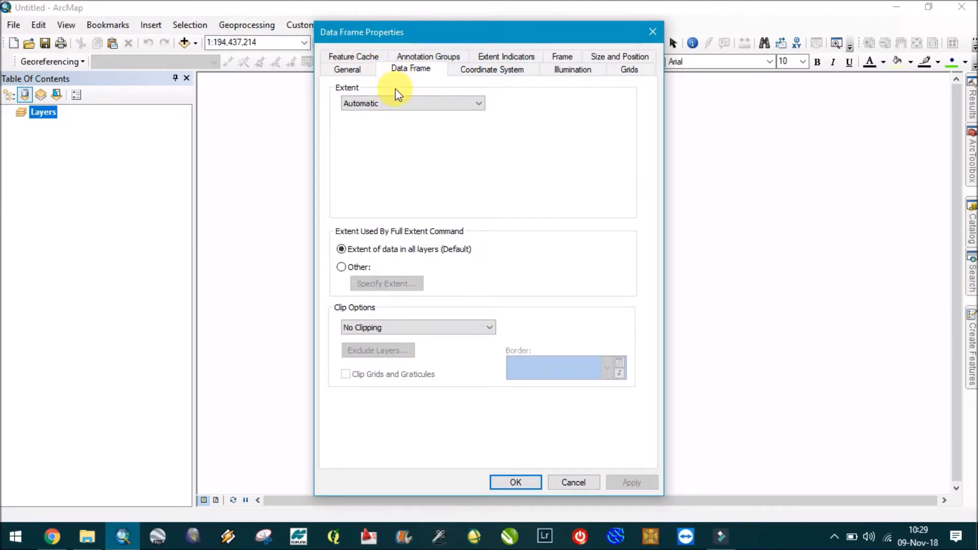
left_click(392, 103)
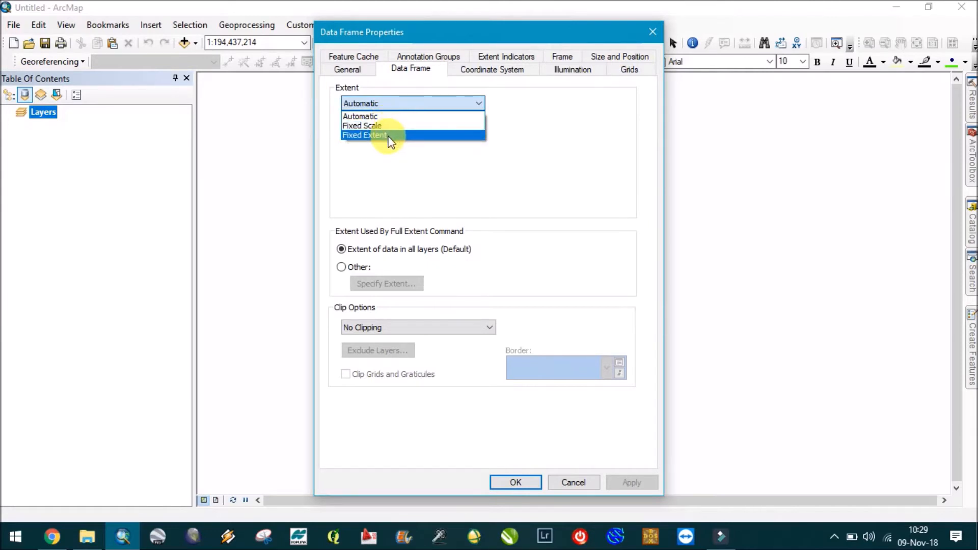
left_click(628, 75)
left_click(628, 75)
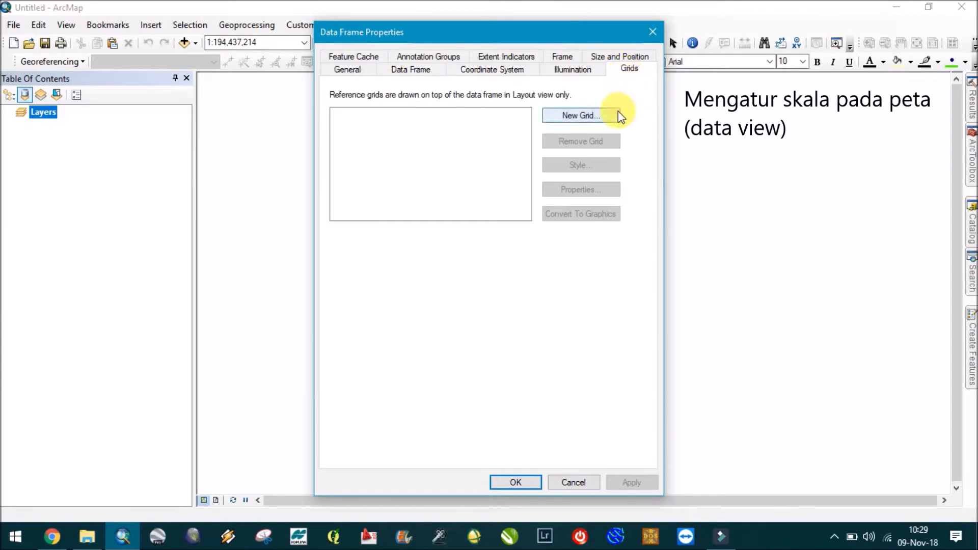
left_click(570, 57)
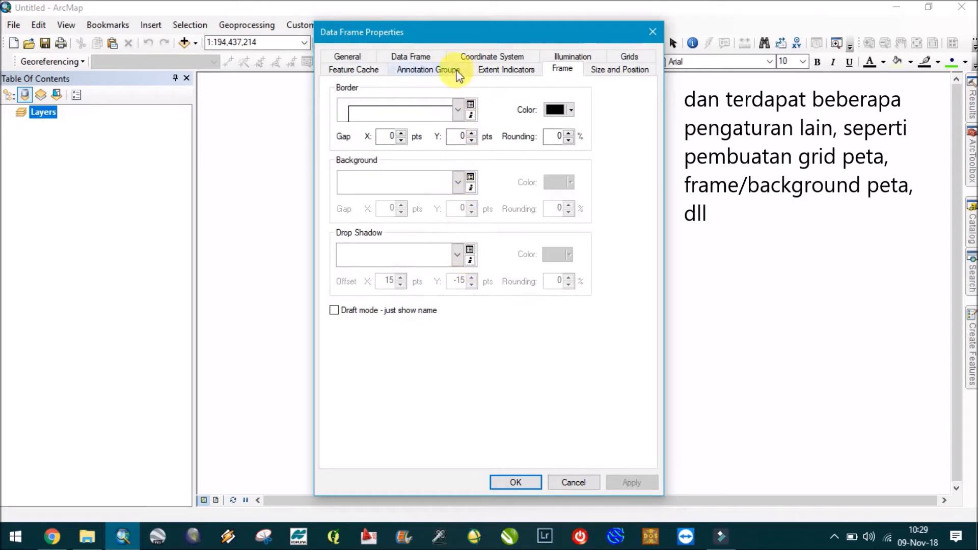
left_click(531, 483)
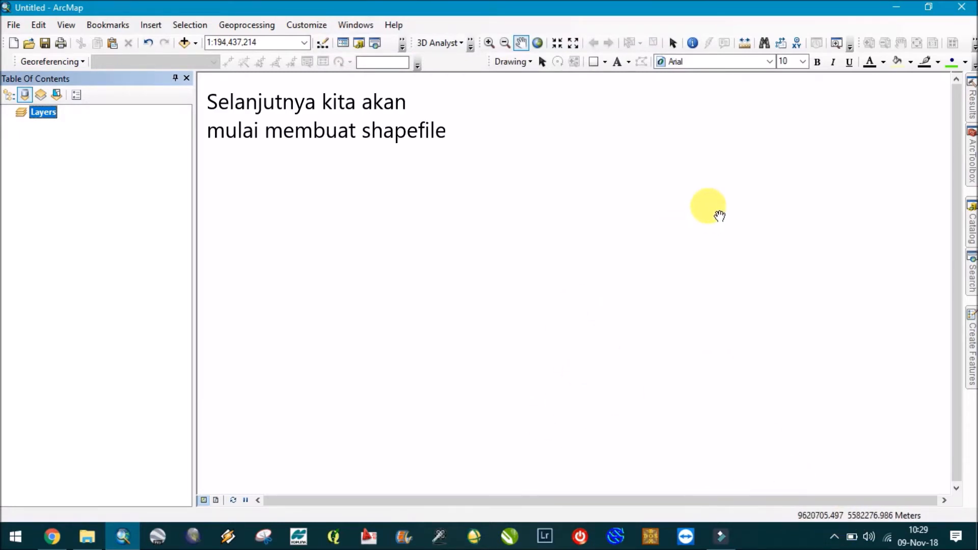
Step: Open the Catalog and select Folder Connections
left_click(971, 229)
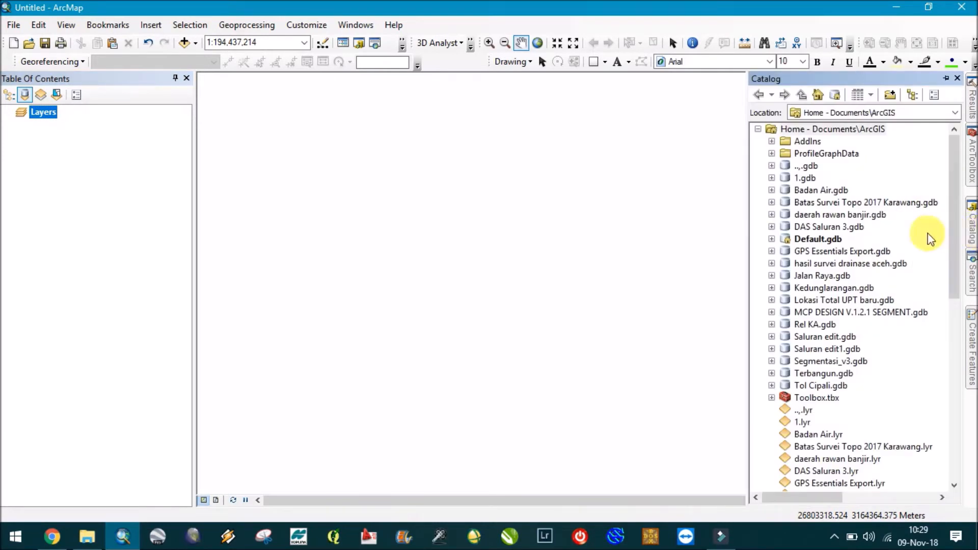
scroll(790, 186, "down", 7)
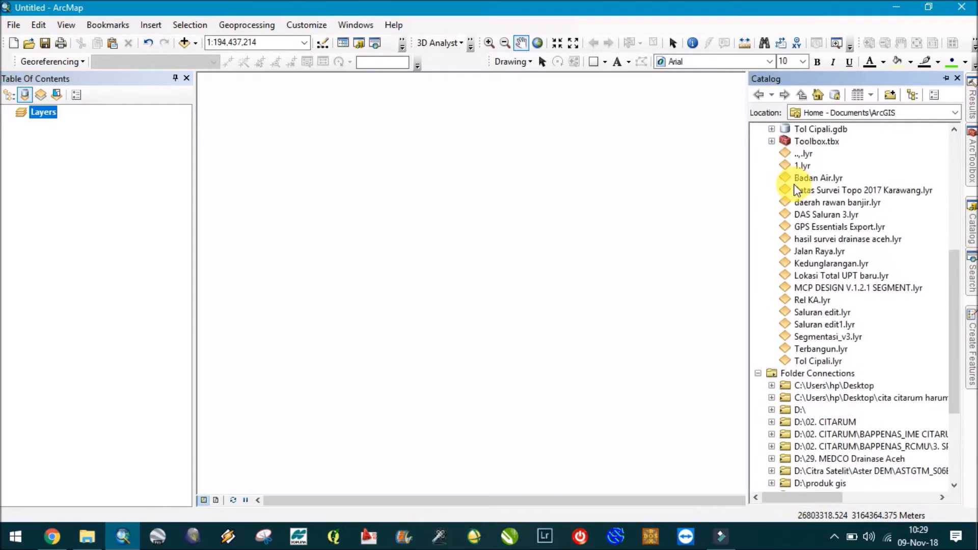
scroll(794, 188, "down", 4)
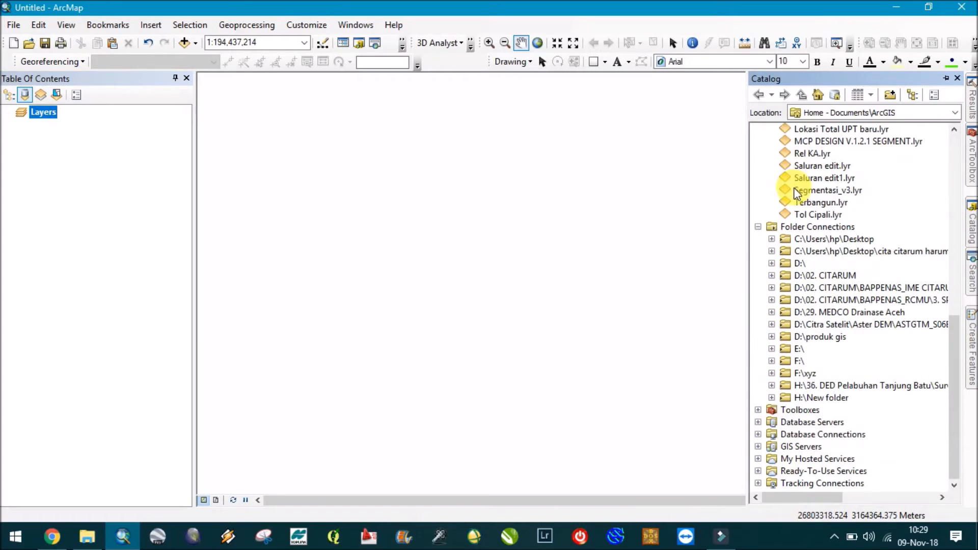
left_click(769, 230)
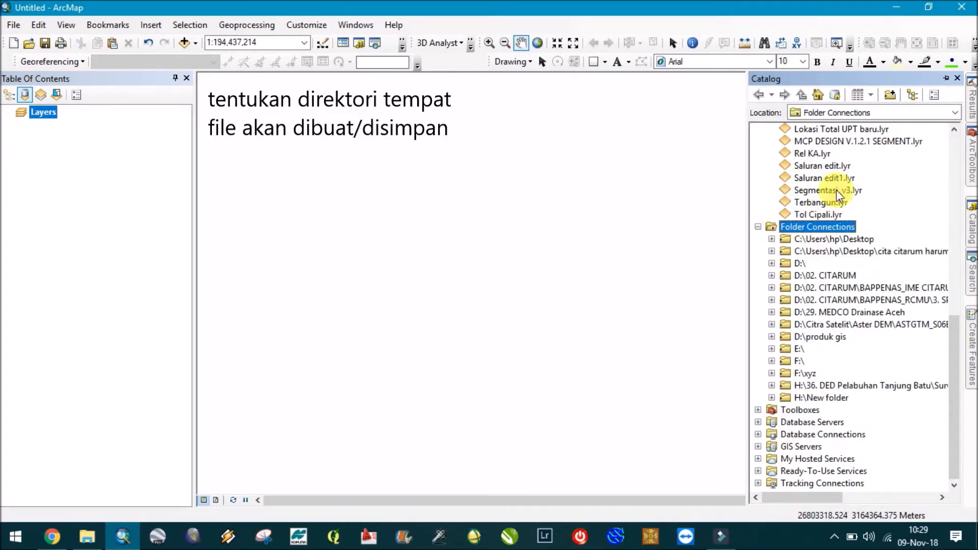
Step: Make a new folder named tutorial on the Master (F:) drive and connect the Catalog to it
left_click(891, 96)
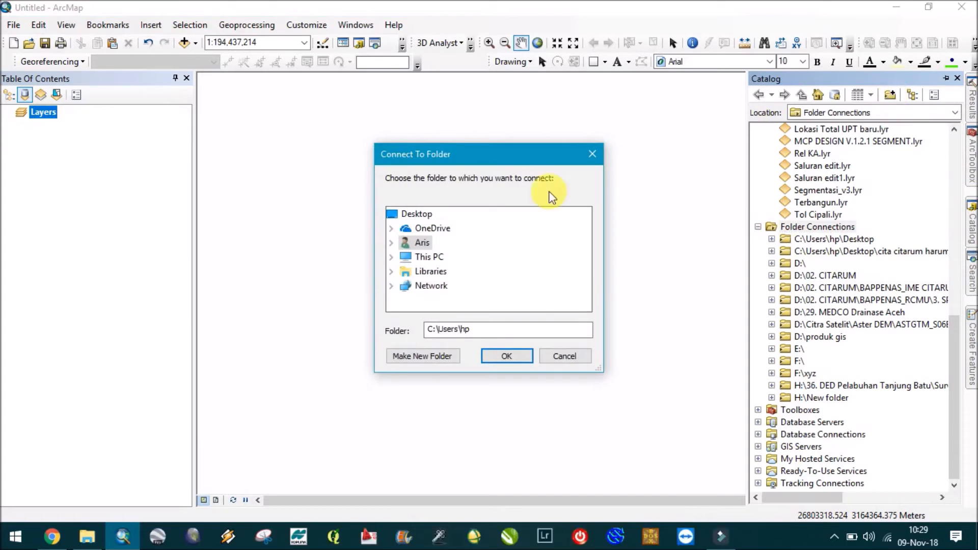
left_click(391, 257)
left_click(393, 272)
scroll(421, 260, "down", 1)
left_click(422, 288)
scroll(423, 288, "up", 5)
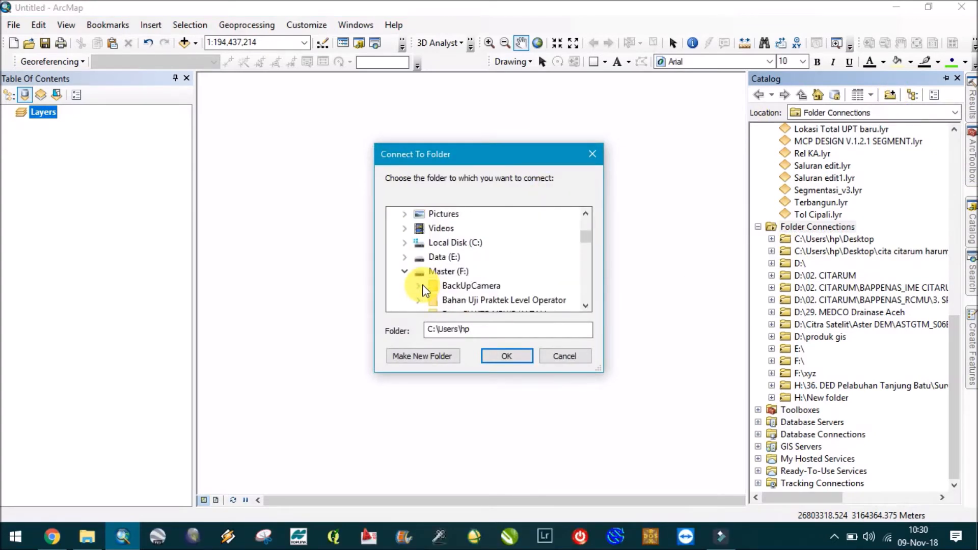
left_click(437, 274)
left_click(423, 356)
key("Return")
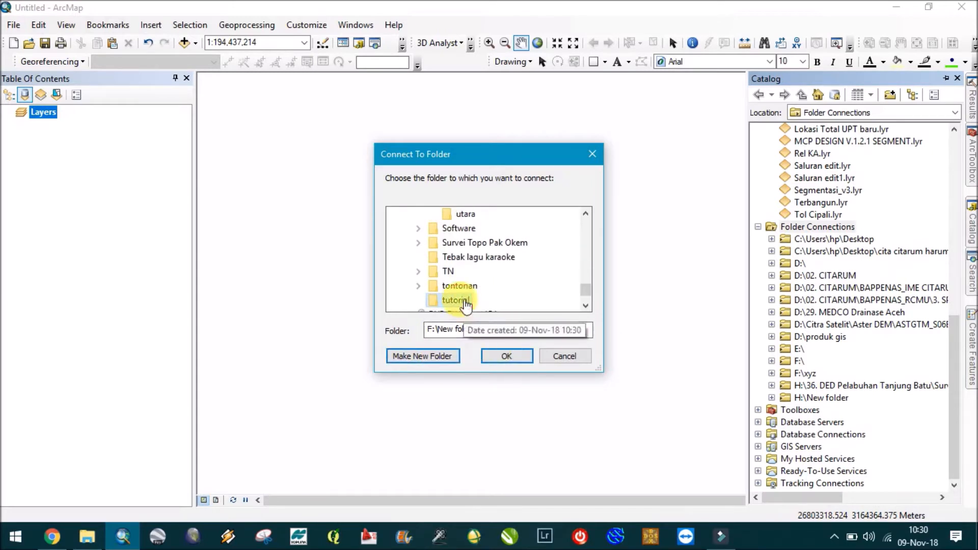
left_click(465, 305)
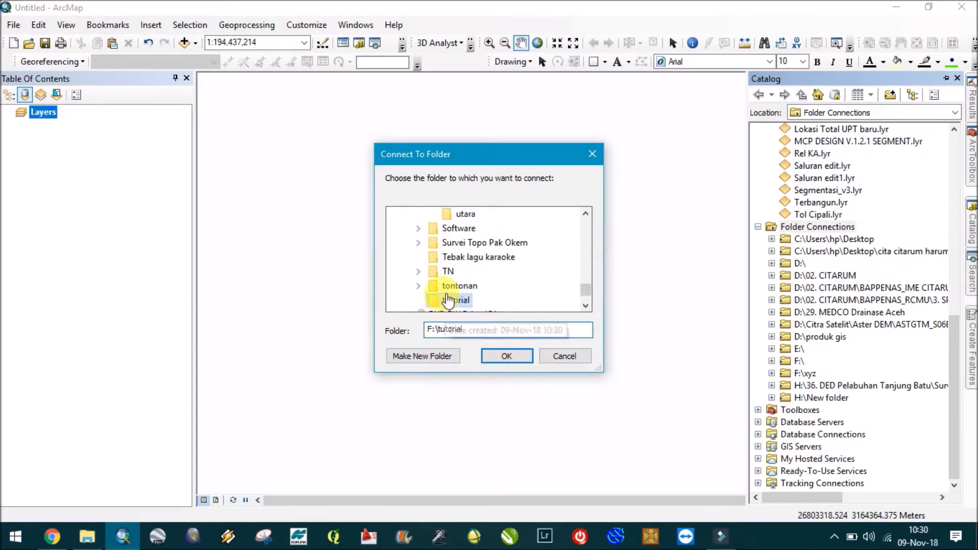
left_click(508, 356)
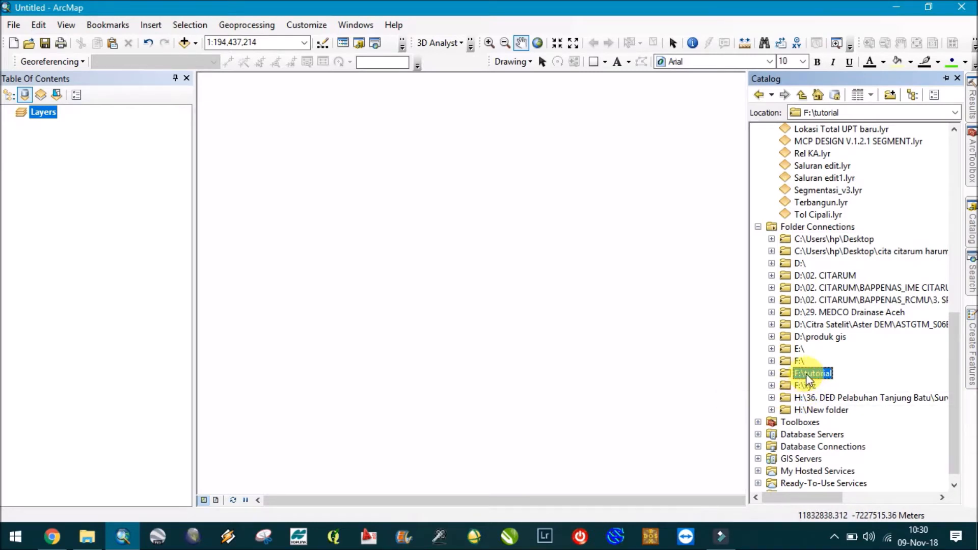
Step: Start a new shapefile in the F:\tutorial folder, named Area, with feature type Polygon
left_click(773, 375)
right_click(790, 374)
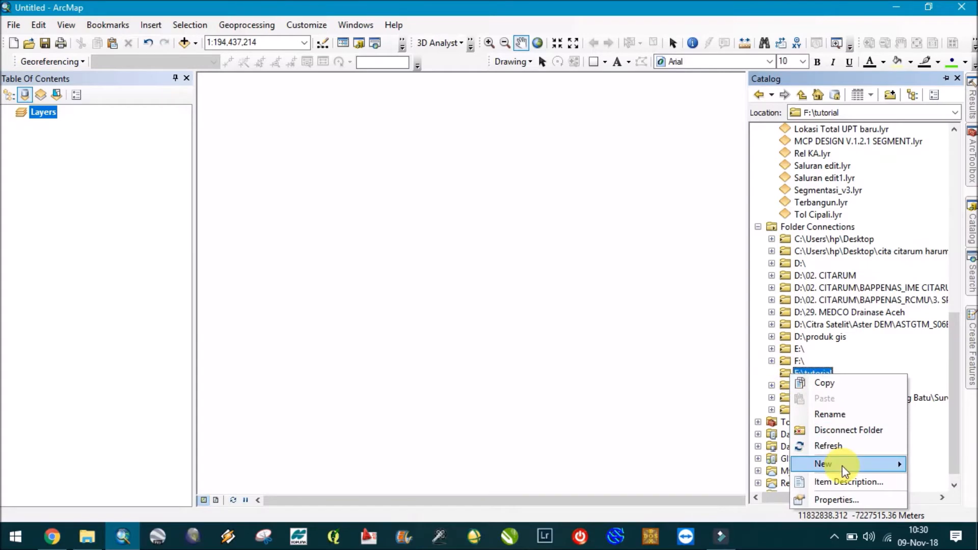
mouse_move(842, 465)
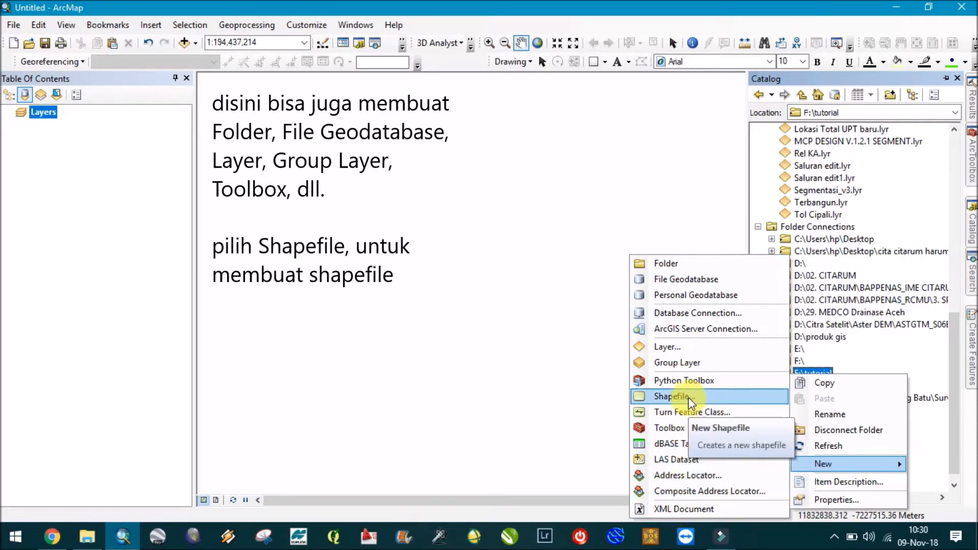
left_click(671, 397)
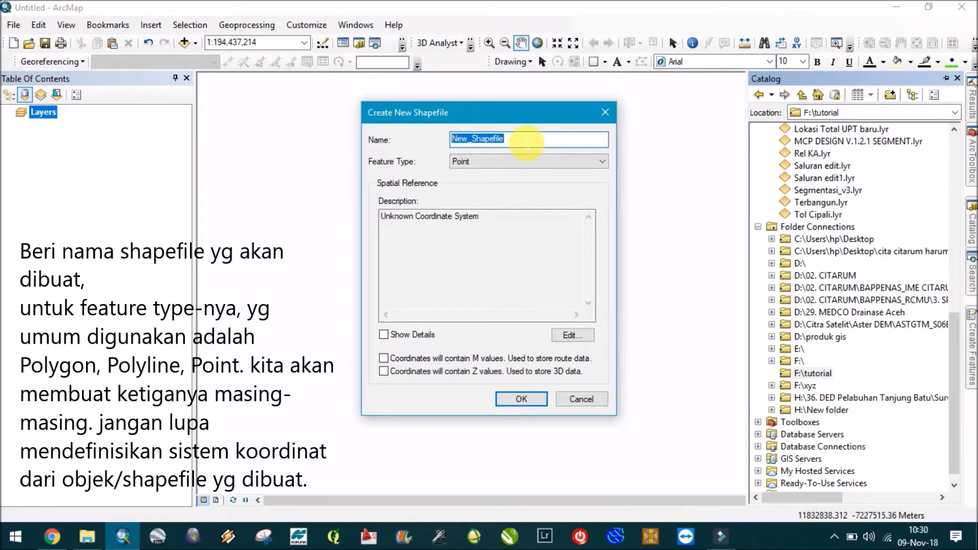
type("Area")
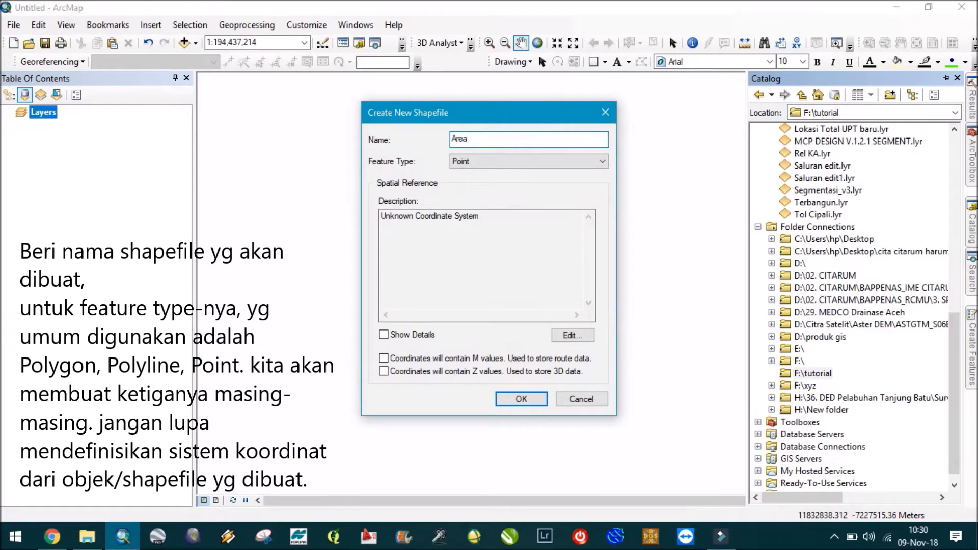
left_click(515, 158)
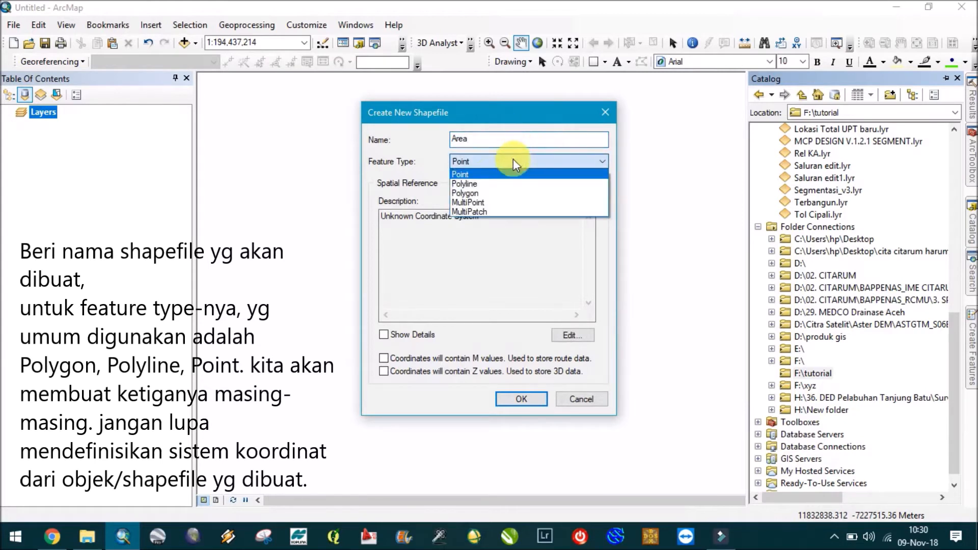
left_click(477, 194)
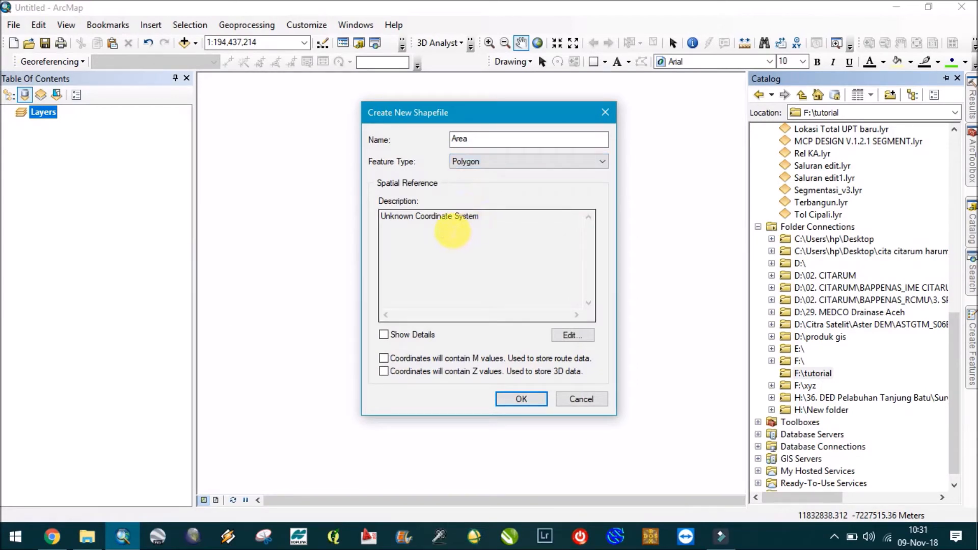
Step: Choose the projected world coordinate system Mercator (world) as the Area shapefile's spatial reference
left_click(560, 337)
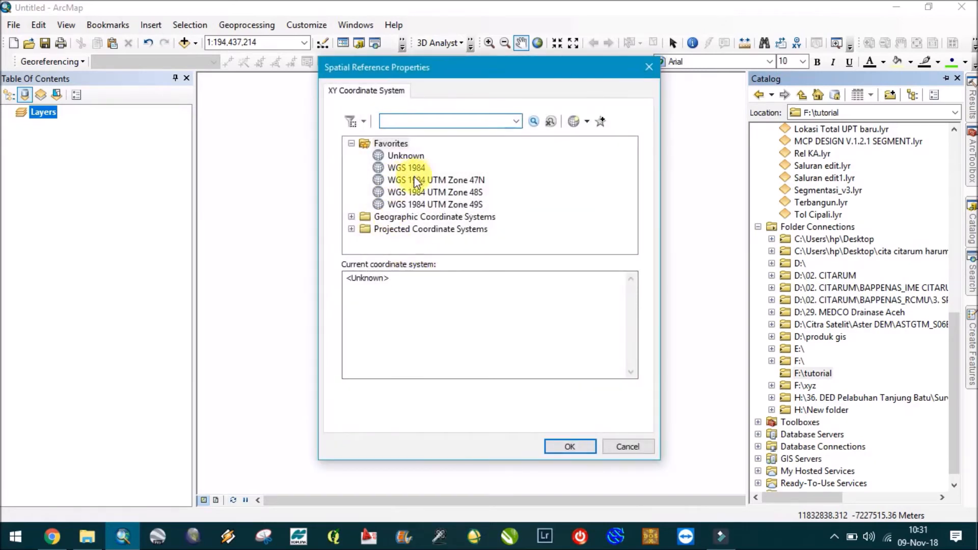
left_click(352, 229)
scroll(386, 222, "down", 2)
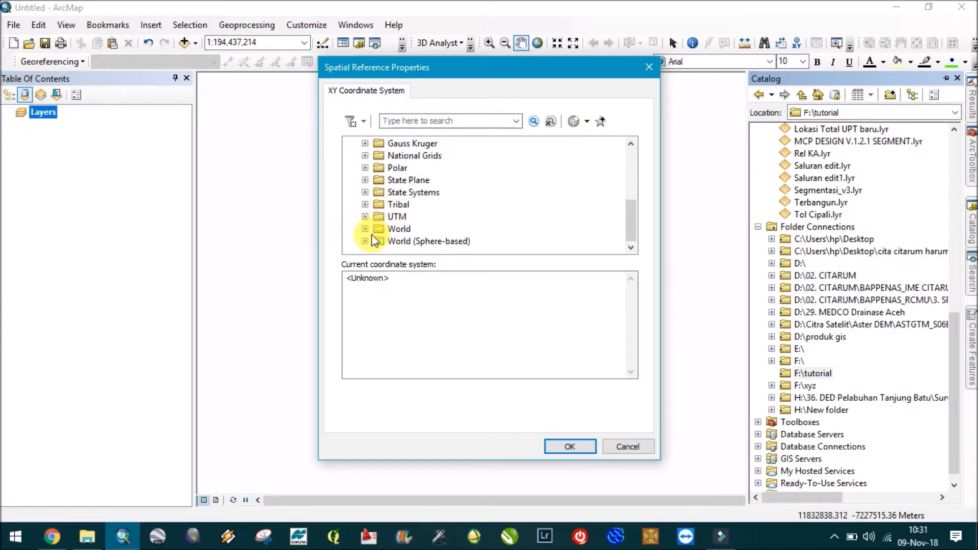
left_click(365, 228)
scroll(377, 229, "down", 7)
scroll(400, 234, "up", 5)
scroll(401, 235, "down", 5)
scroll(400, 234, "down", 7)
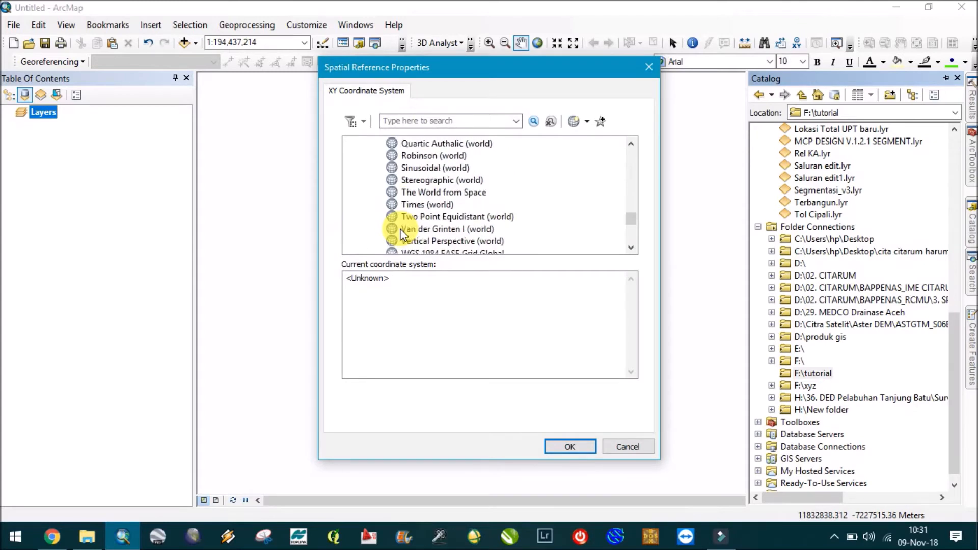
scroll(402, 235, "up", 3)
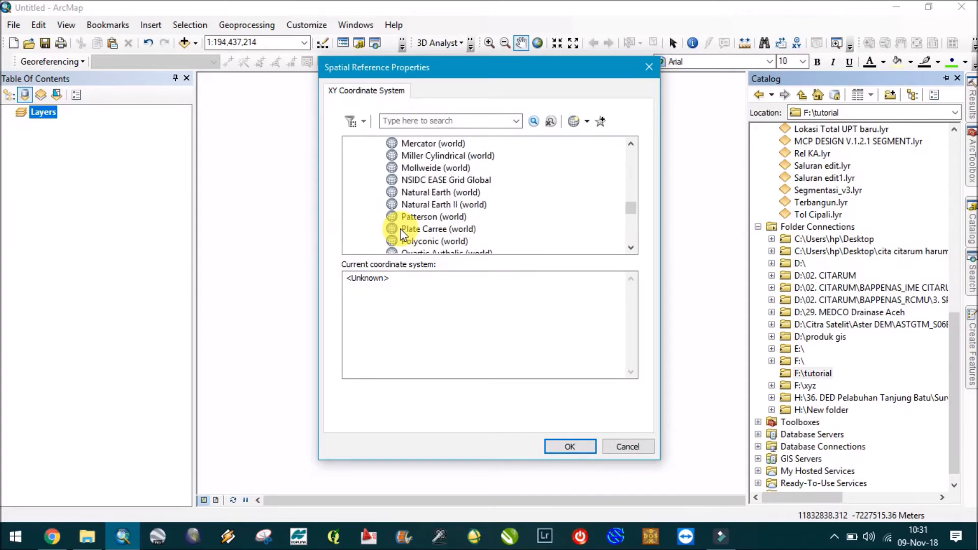
left_click(423, 145)
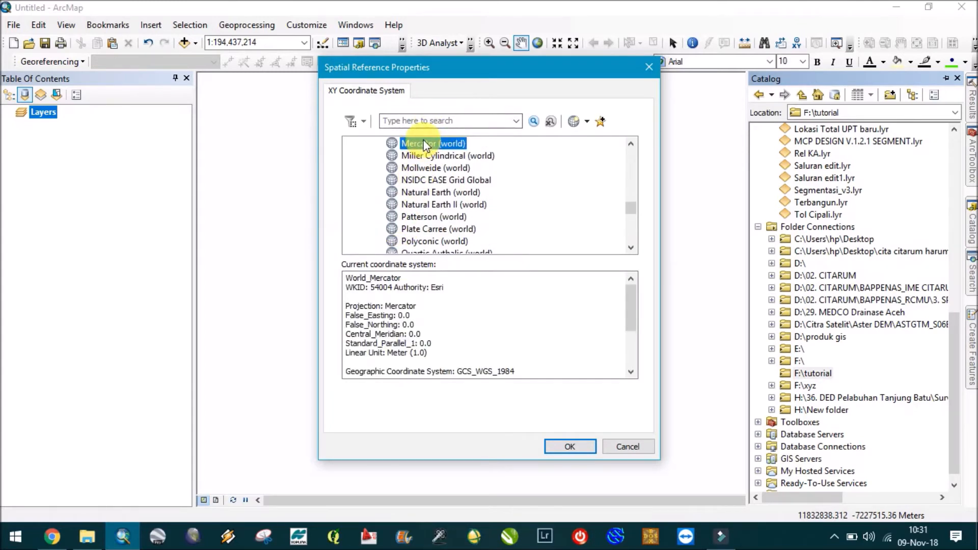
Step: Add Mercator (world) to the favorite coordinate systems and finish creating the Area shapefile
left_click(597, 121)
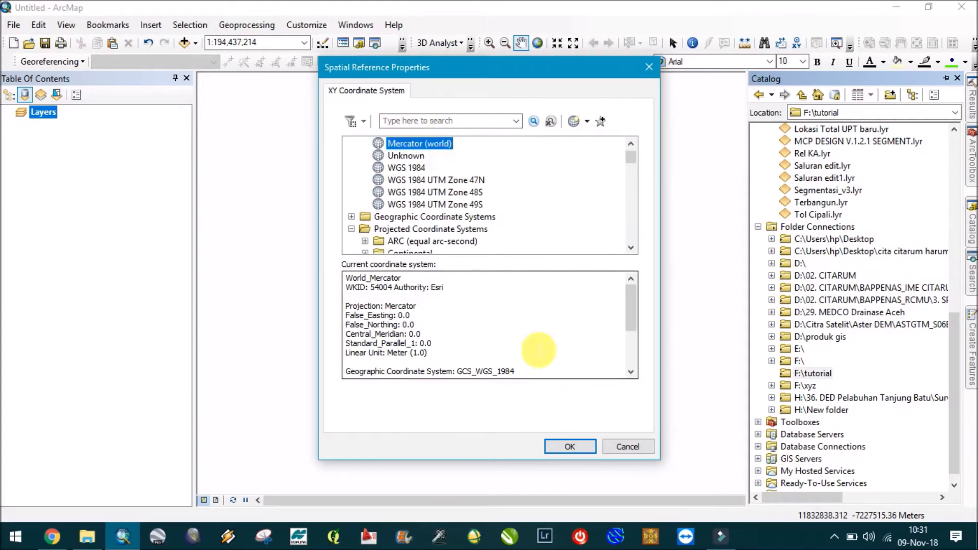
left_click(582, 446)
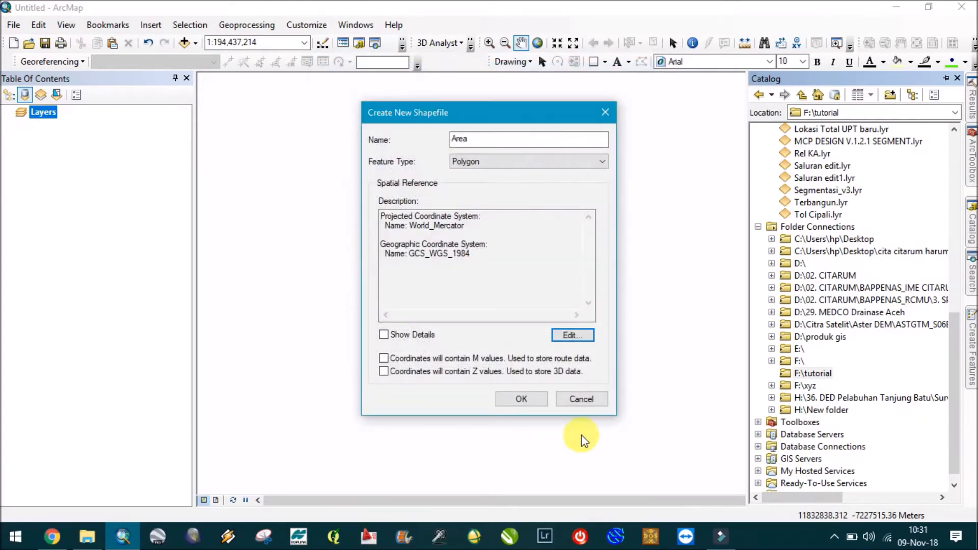
left_click(525, 399)
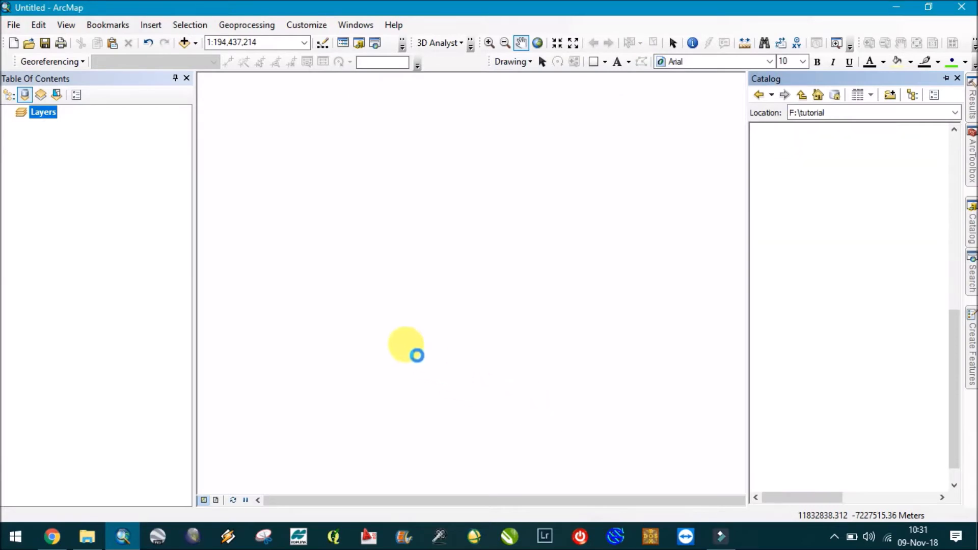
left_click(67, 138)
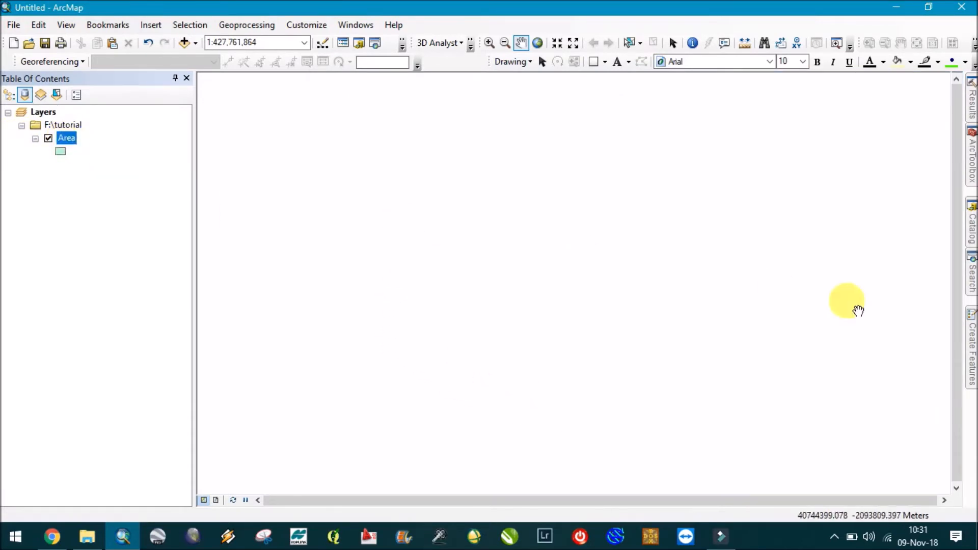
Step: Start another shapefile in the F:\tutorial folder, named garis, with feature type Polyline
left_click(969, 226)
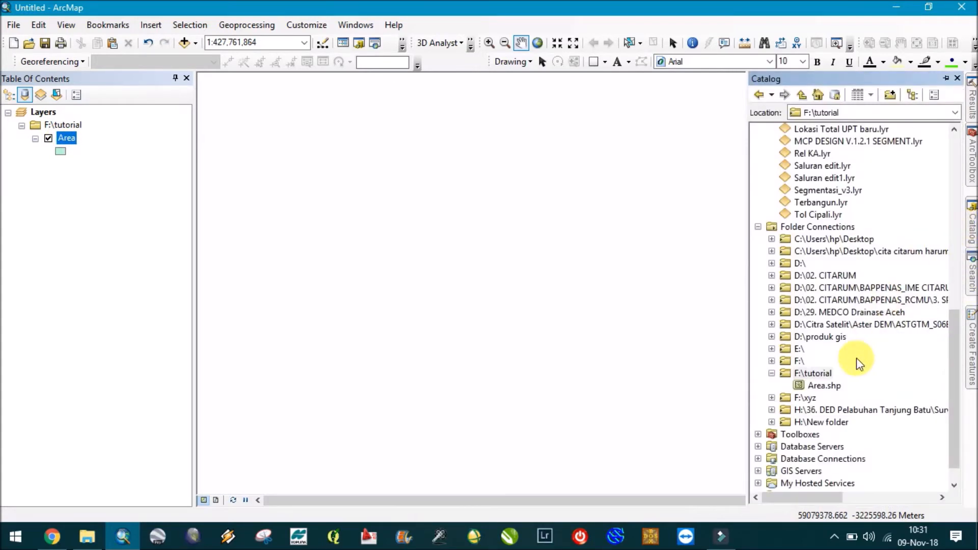
right_click(813, 374)
mouse_move(864, 460)
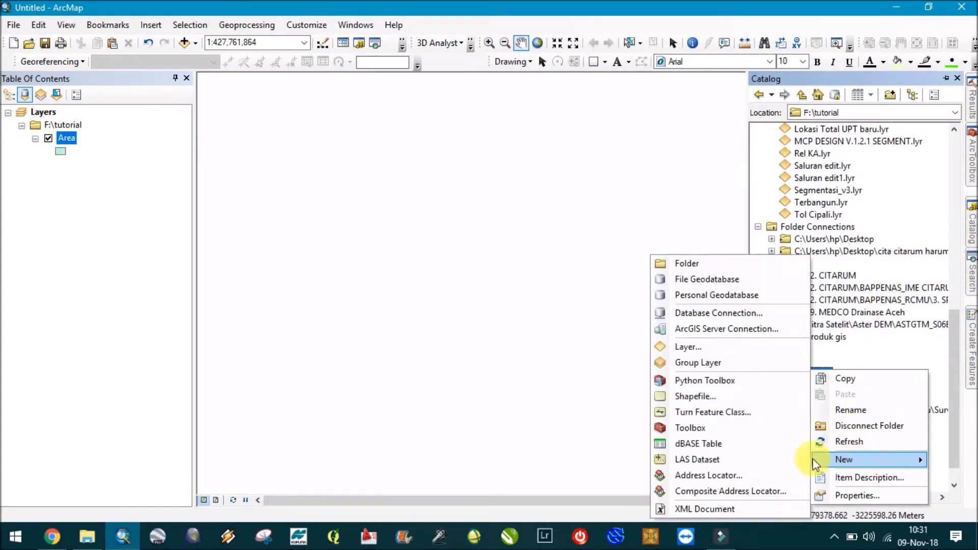
left_click(683, 398)
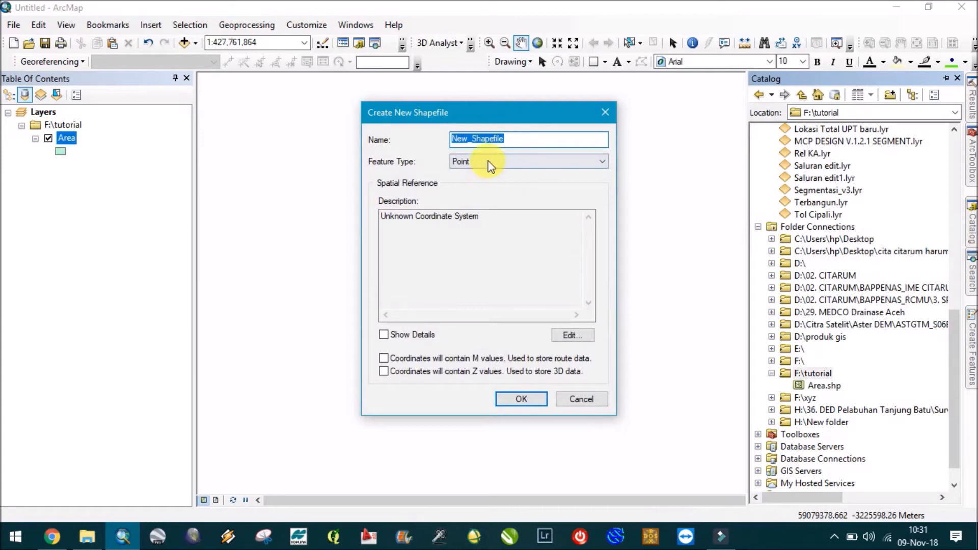
type("garis")
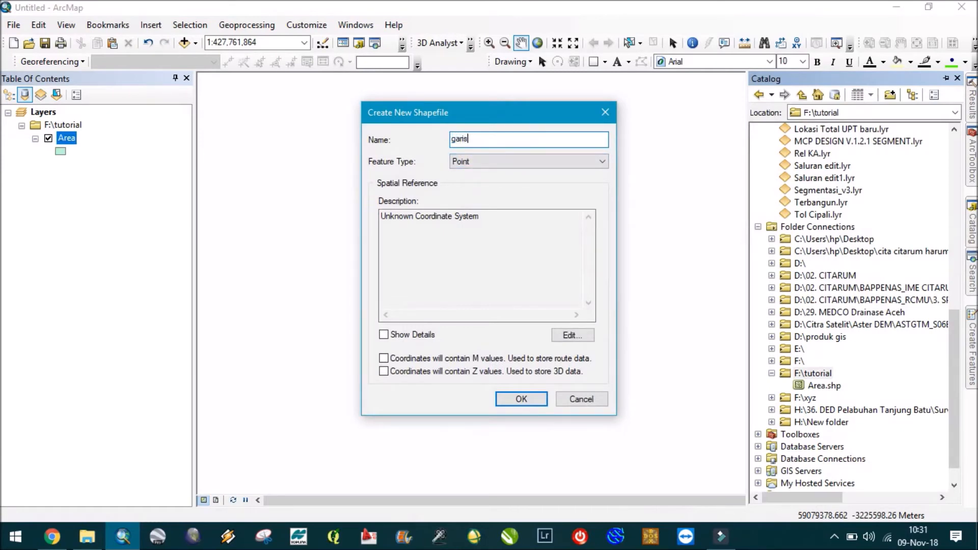
left_click(481, 162)
left_click(471, 175)
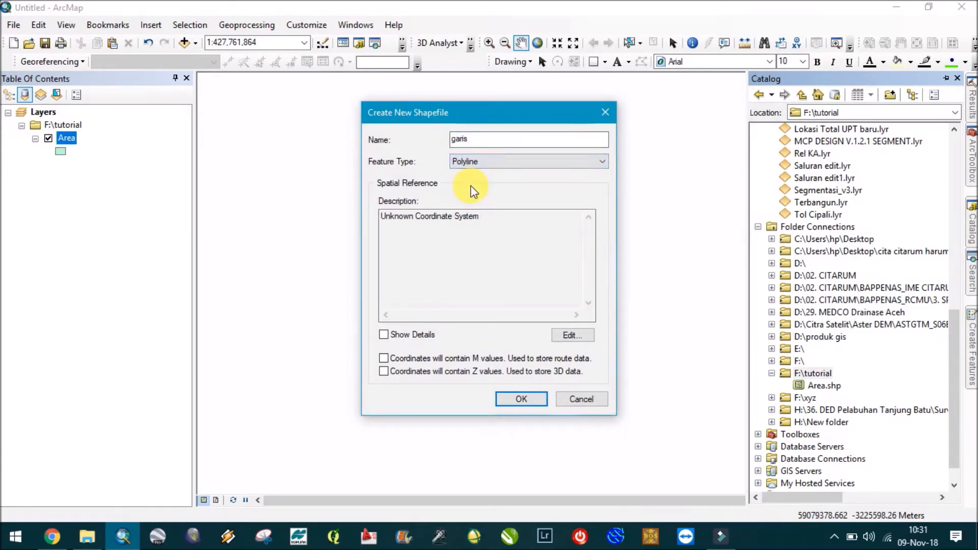
Step: Assign the favorite coordinate system Mercator (world) to the garis shapefile and create it
left_click(572, 334)
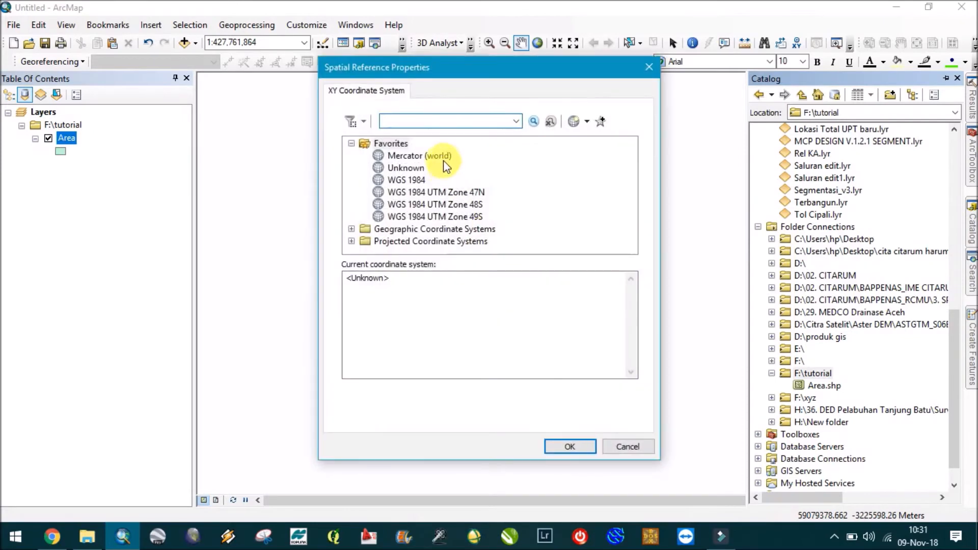
left_click(444, 157)
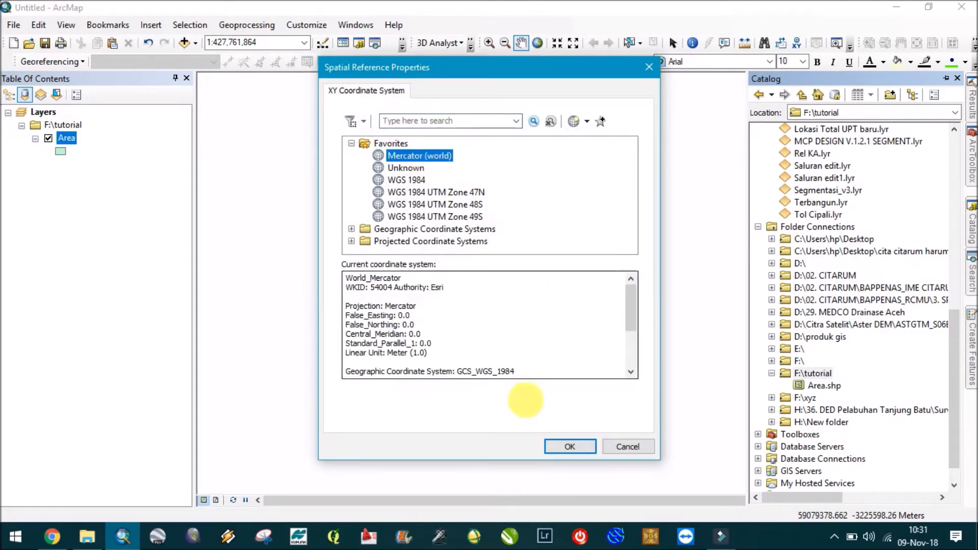
left_click(556, 447)
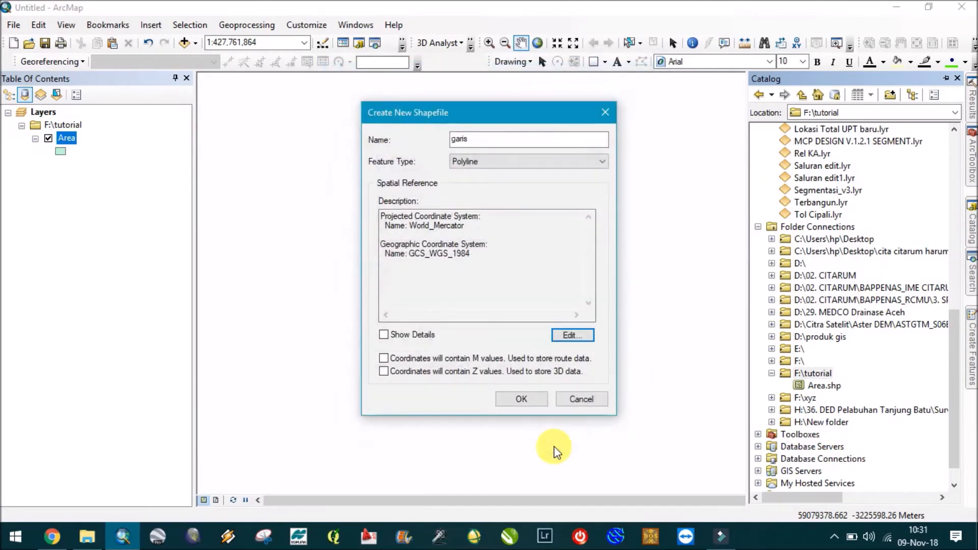
left_click(518, 399)
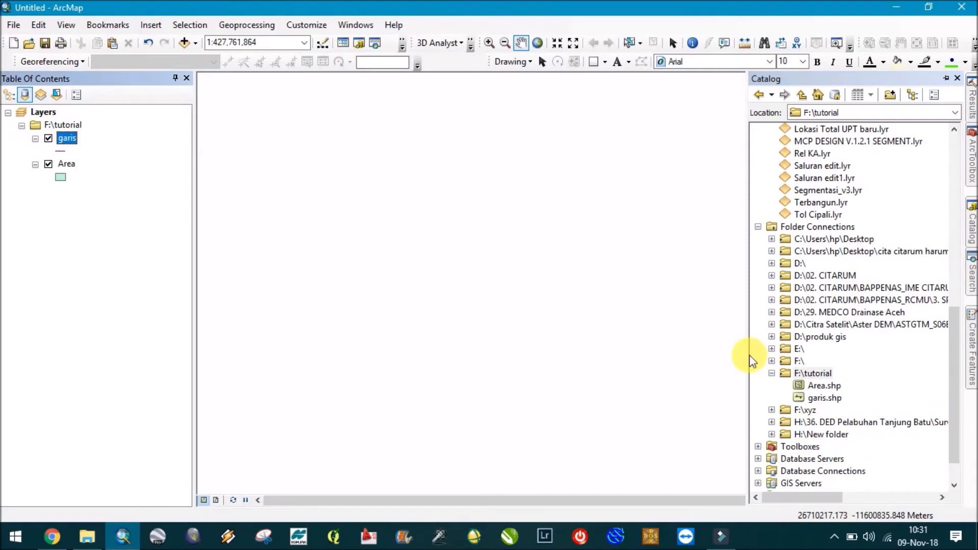
Step: Start a third shapefile in the F:\tutorial folder, named titik, with feature type Point
right_click(829, 376)
mouse_move(870, 464)
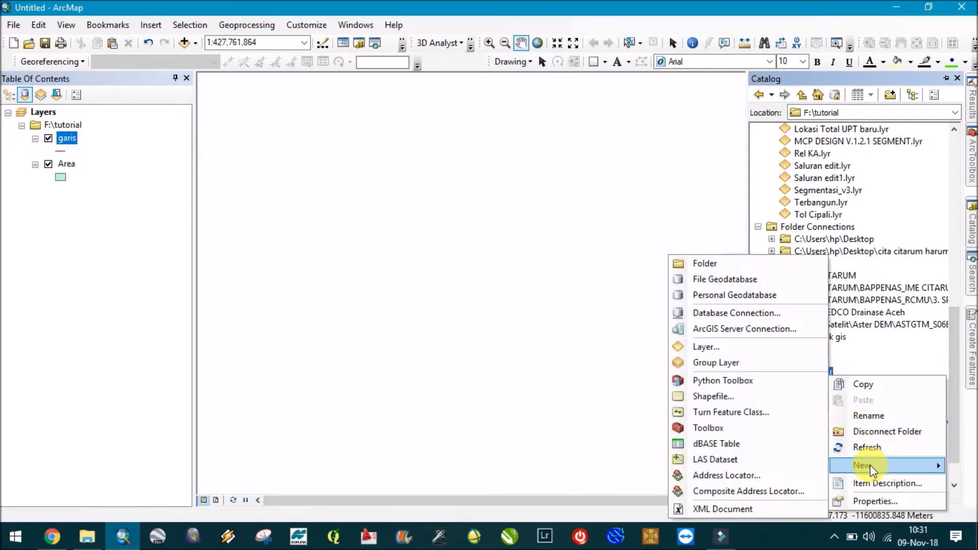
left_click(730, 397)
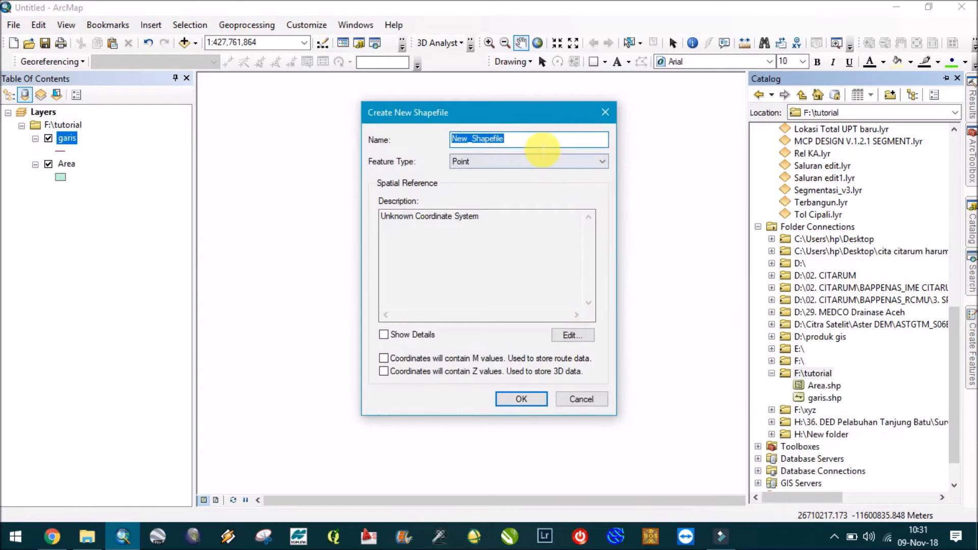
left_click(464, 160)
left_click(462, 166)
Step: Assign the favorite coordinate system Mercator (world) to the titik shapefile and create it
left_click(572, 336)
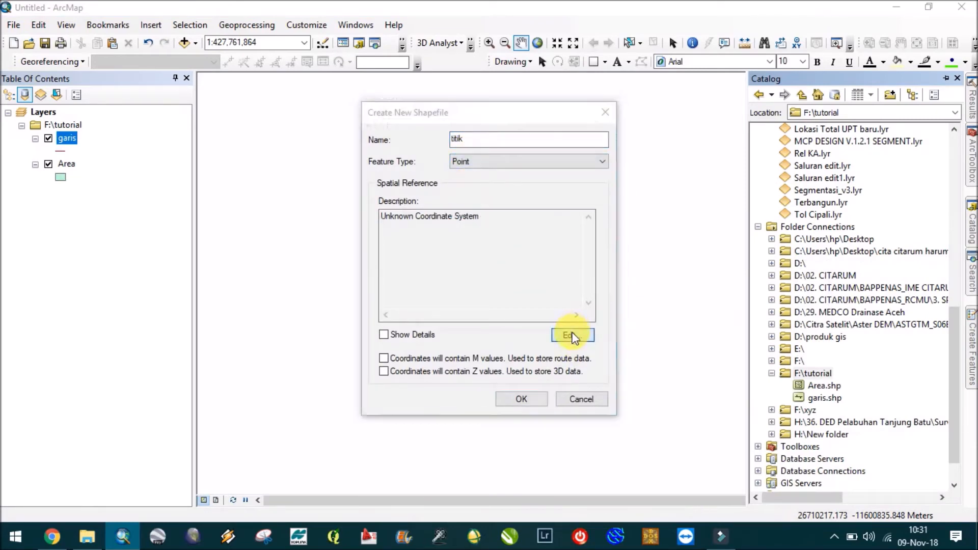
left_click(417, 157)
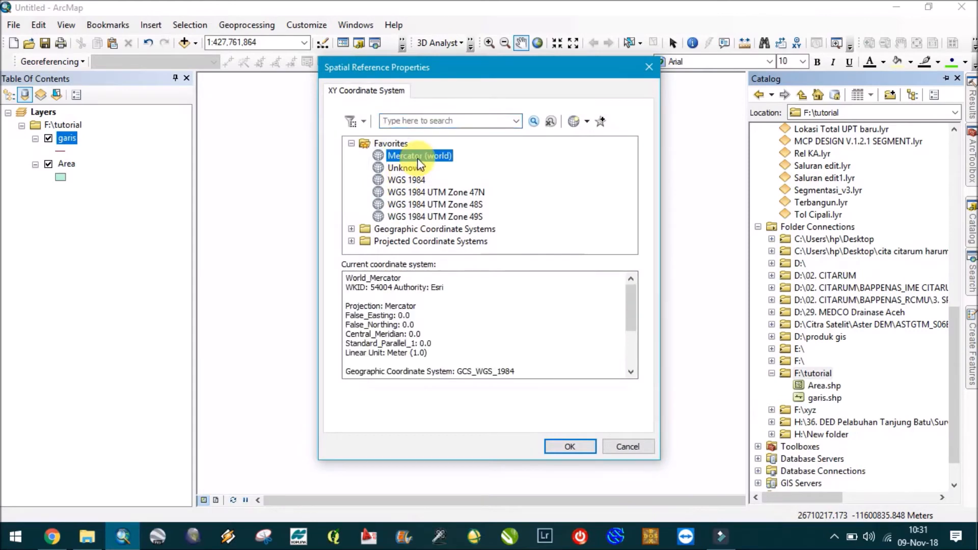
left_click(569, 446)
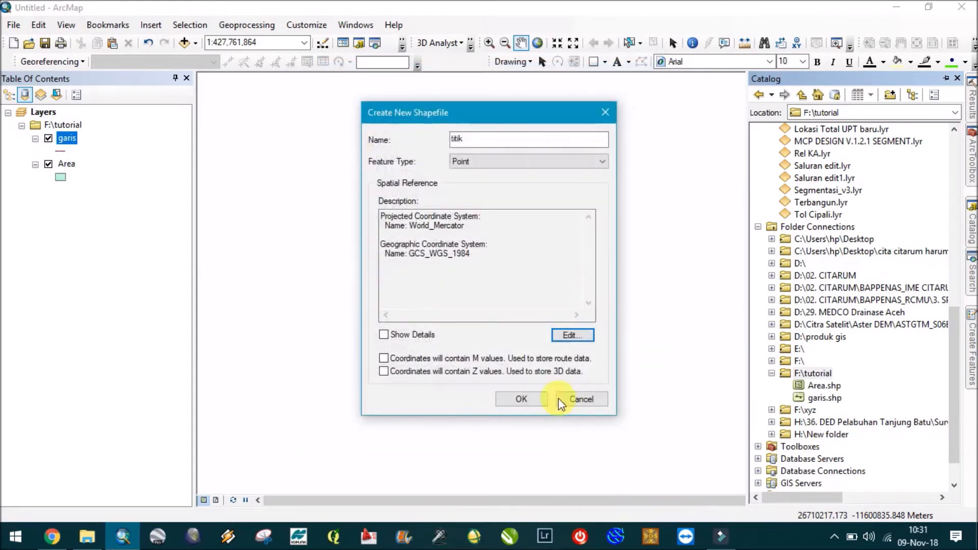
left_click(518, 403)
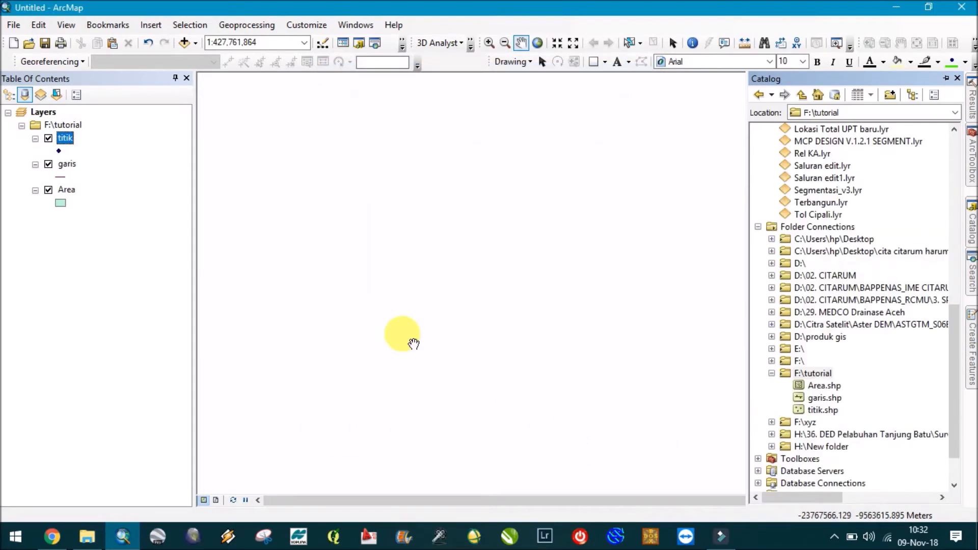
Step: Change the Area layer's fill symbol to the light ESRI Green style with a dark outline
double_click(60, 203)
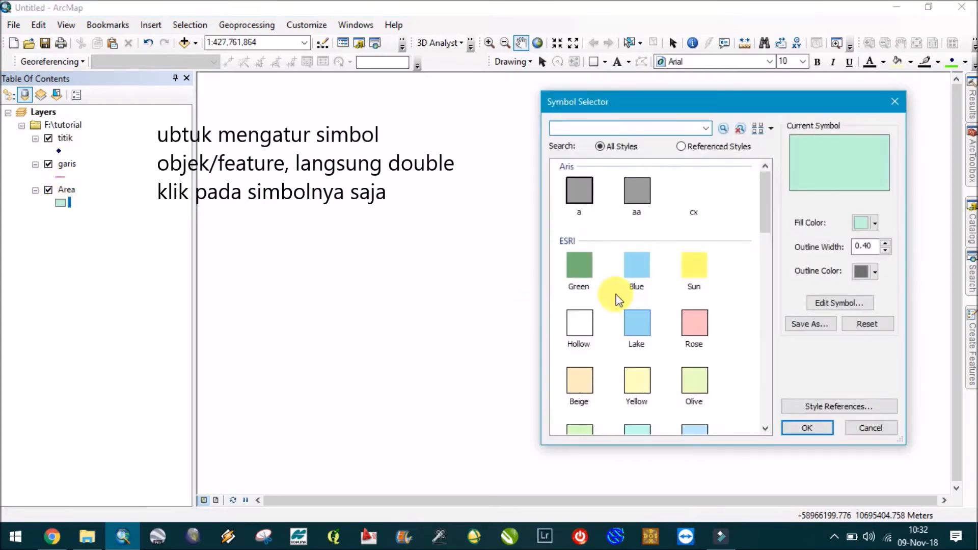
left_click(597, 256)
left_click(631, 290)
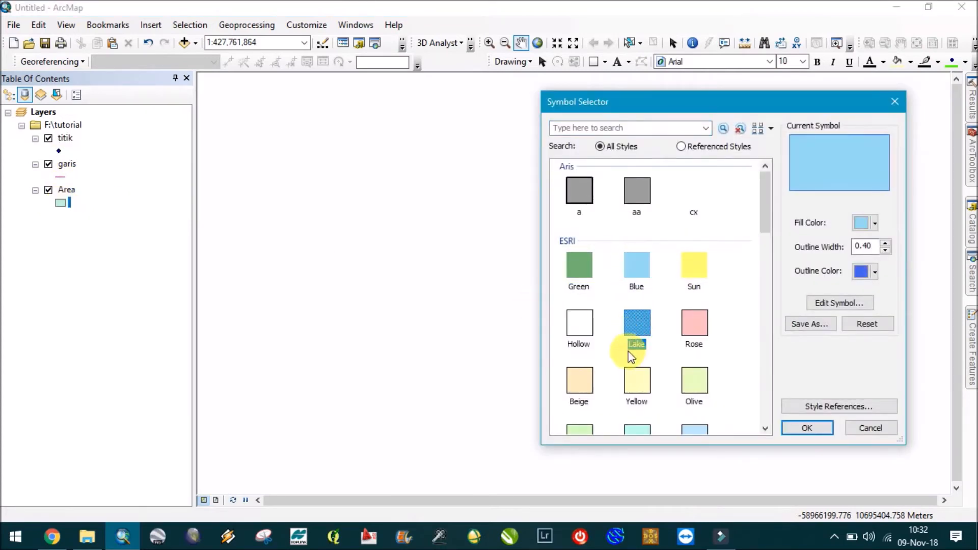
scroll(634, 351, "down", 6)
scroll(663, 326, "down", 6)
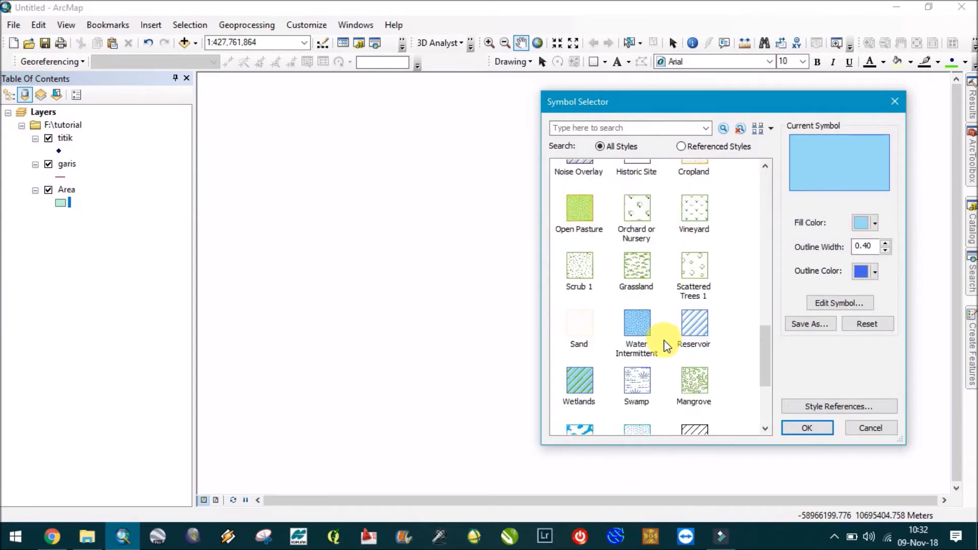
scroll(658, 350, "up", 15)
scroll(611, 367, "down", 2)
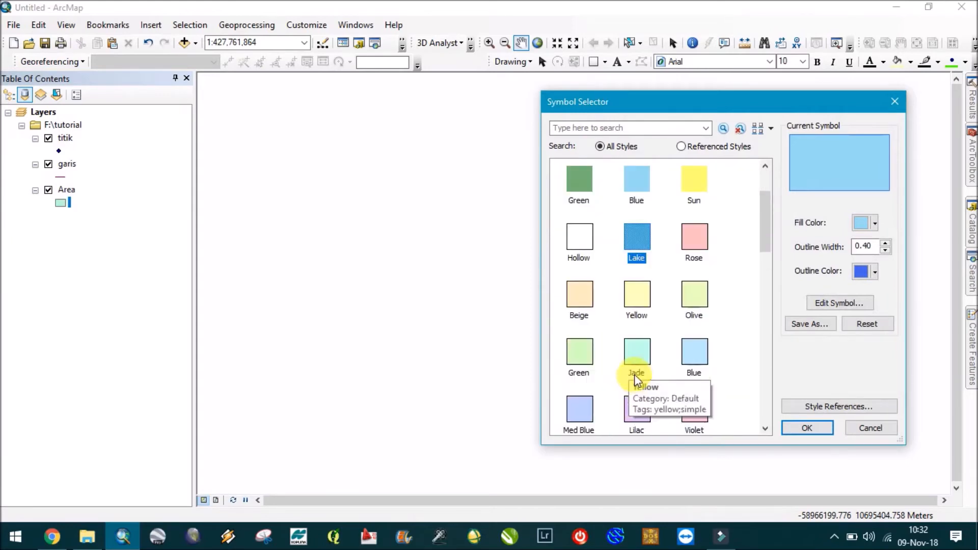
left_click(580, 352)
left_click(807, 427)
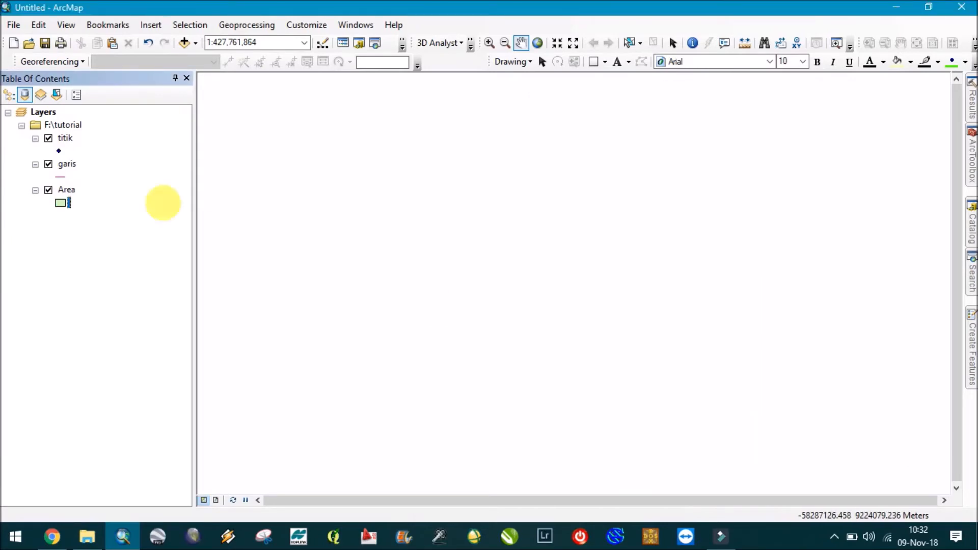
Step: Change the garis layer's line symbol to the ESRI Highway Ramp style
left_click(61, 177)
scroll(632, 265, "down", 15)
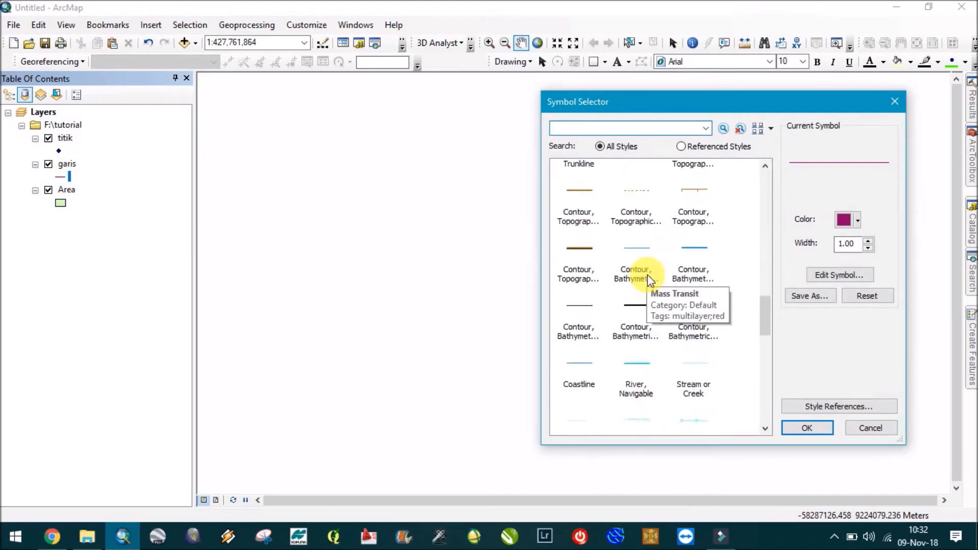
scroll(637, 306, "up", 15)
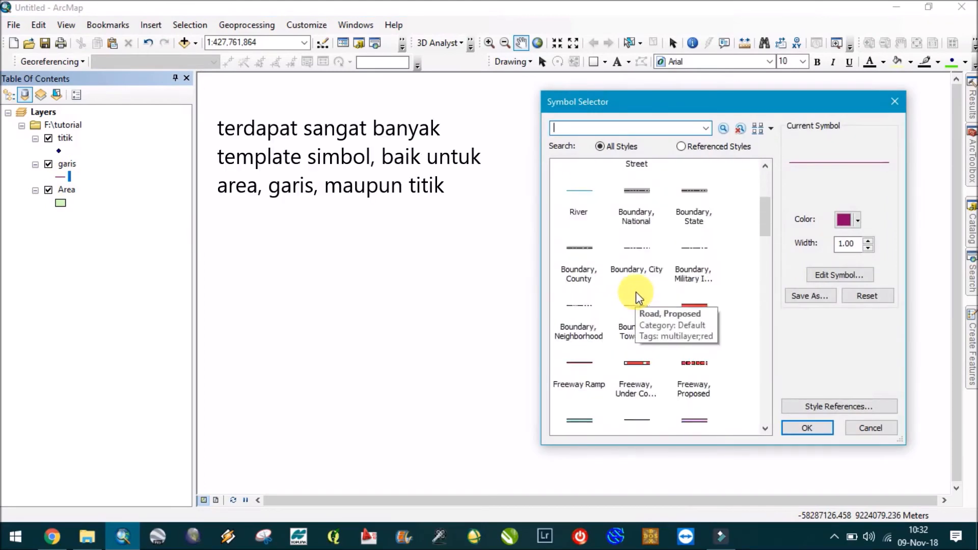
left_click(641, 197)
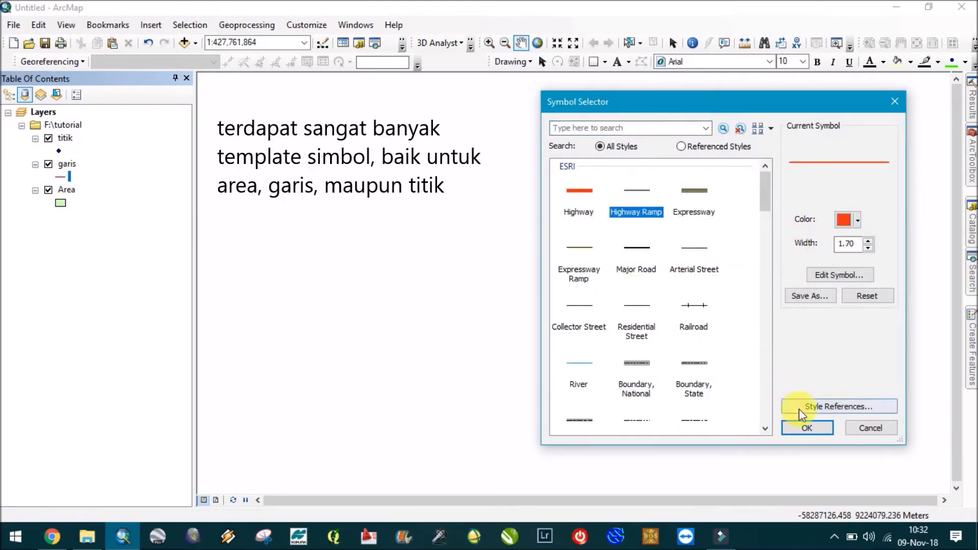
left_click(807, 428)
Step: Change the titik layer's point symbol to the ESRI Circle 1 marker
left_click(60, 150)
scroll(638, 239, "down", 6)
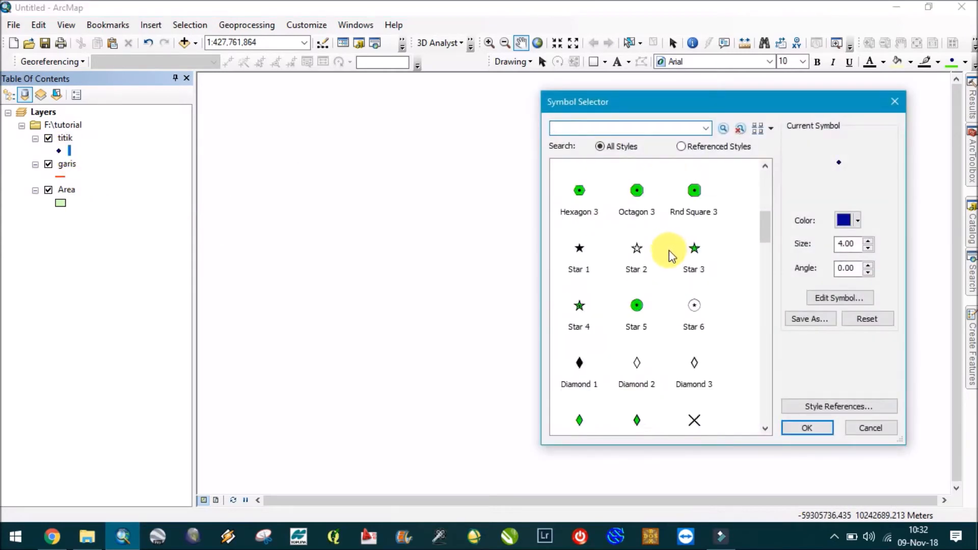
scroll(669, 252, "down", 8)
scroll(668, 262, "up", 12)
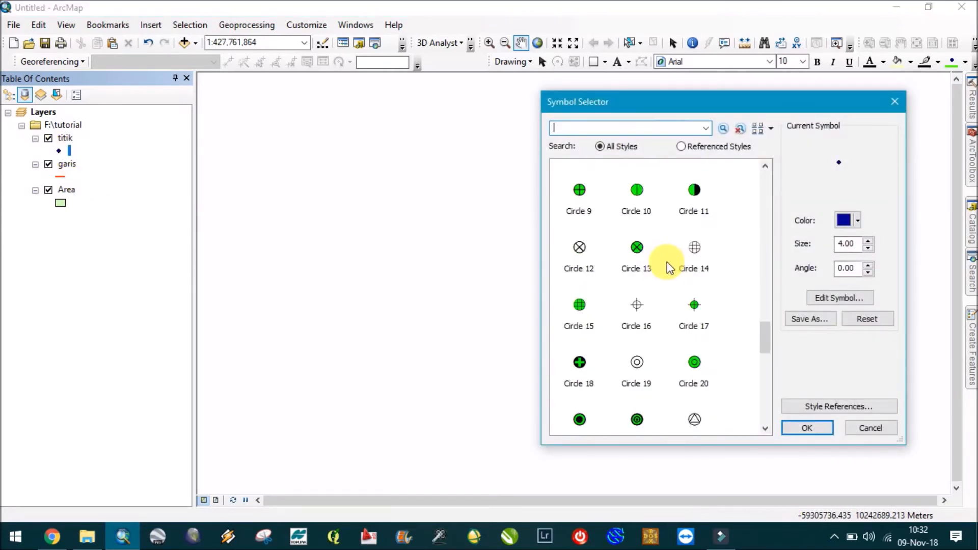
scroll(668, 262, "up", 1)
left_click(683, 217)
left_click(600, 214)
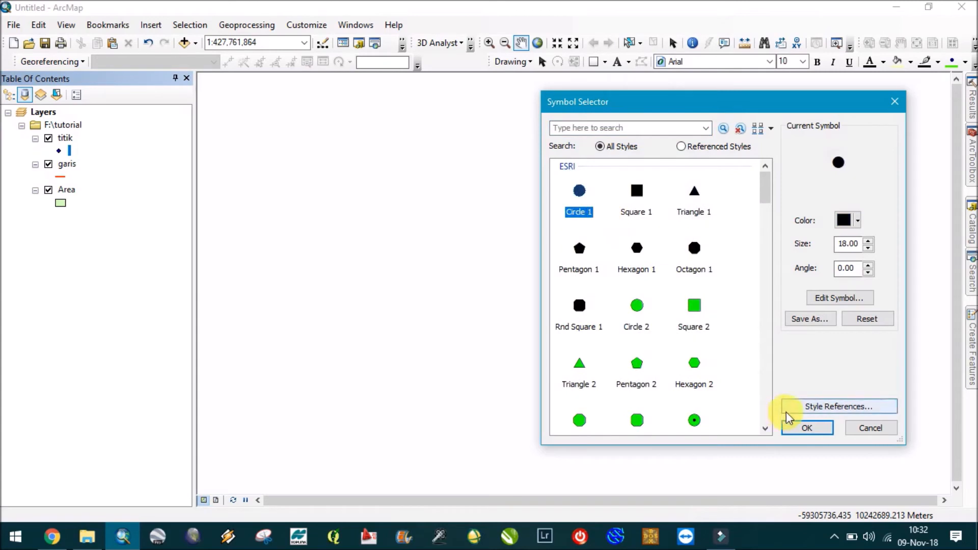
left_click(805, 427)
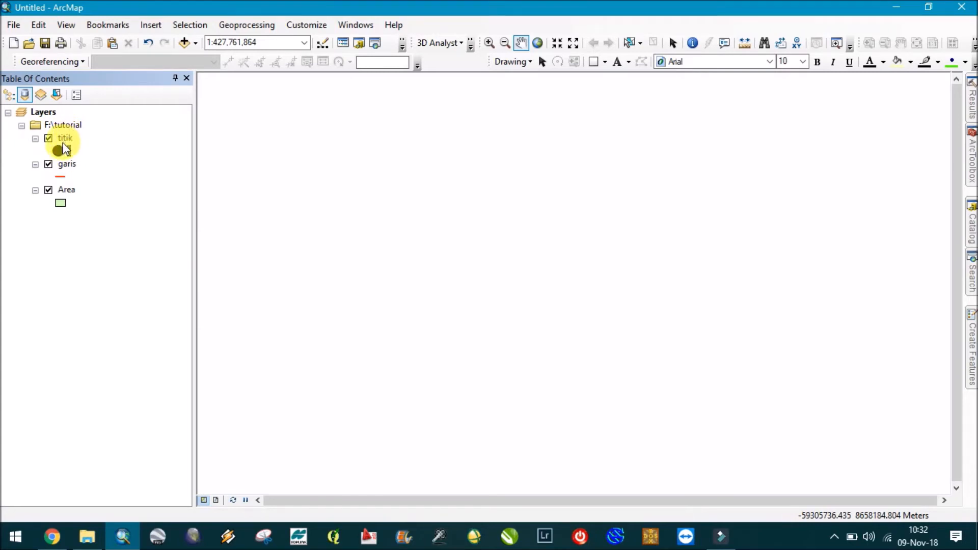
Step: Start an edit session from the Area layer and show the available feature templates
right_click(65, 190)
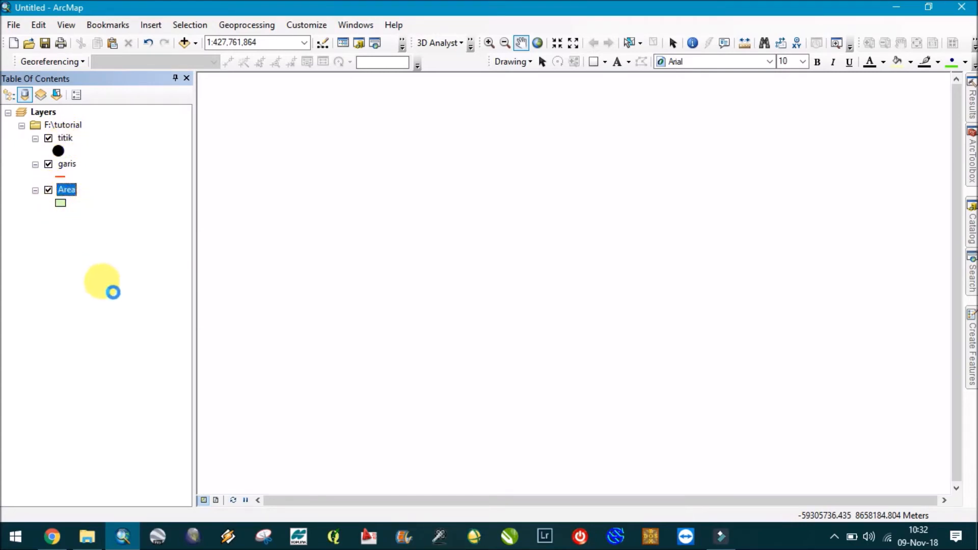
mouse_move(240, 369)
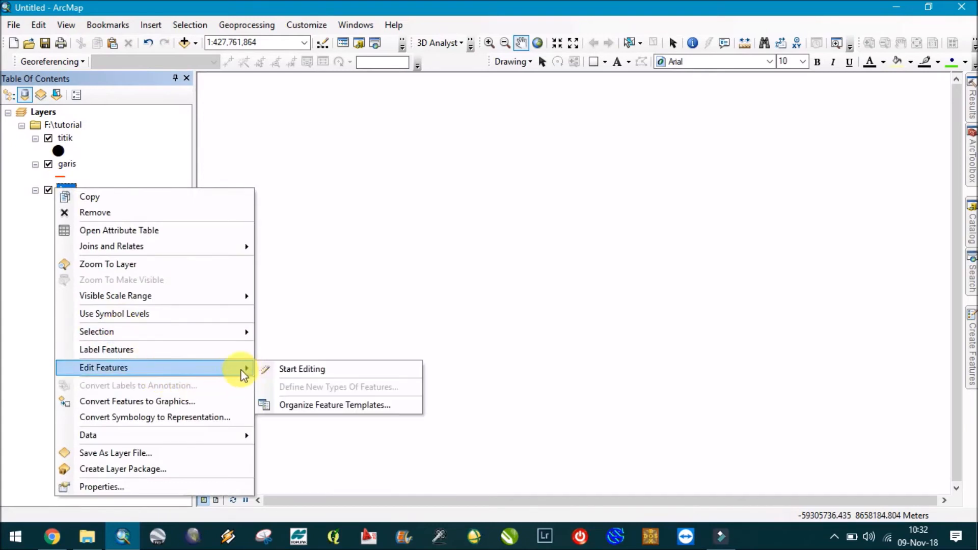
left_click(275, 375)
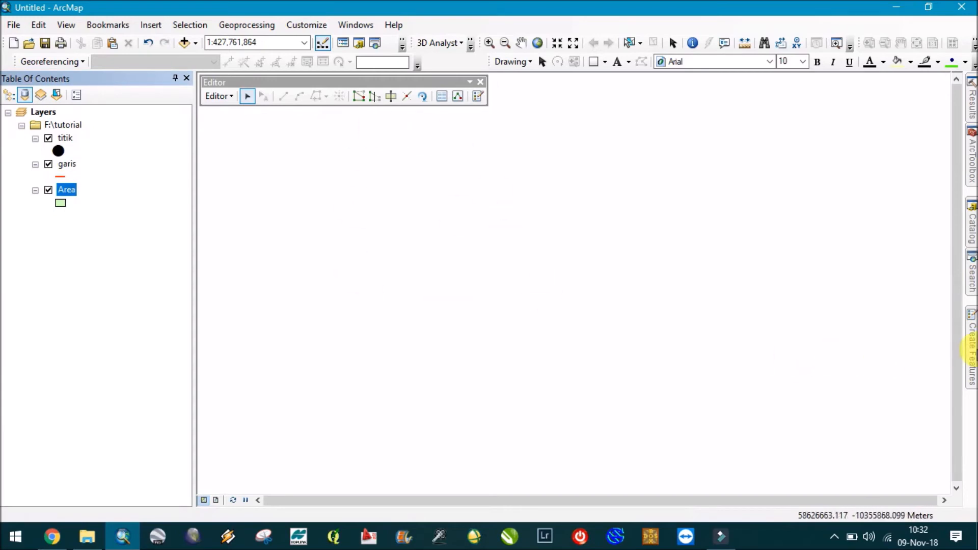
left_click(973, 351)
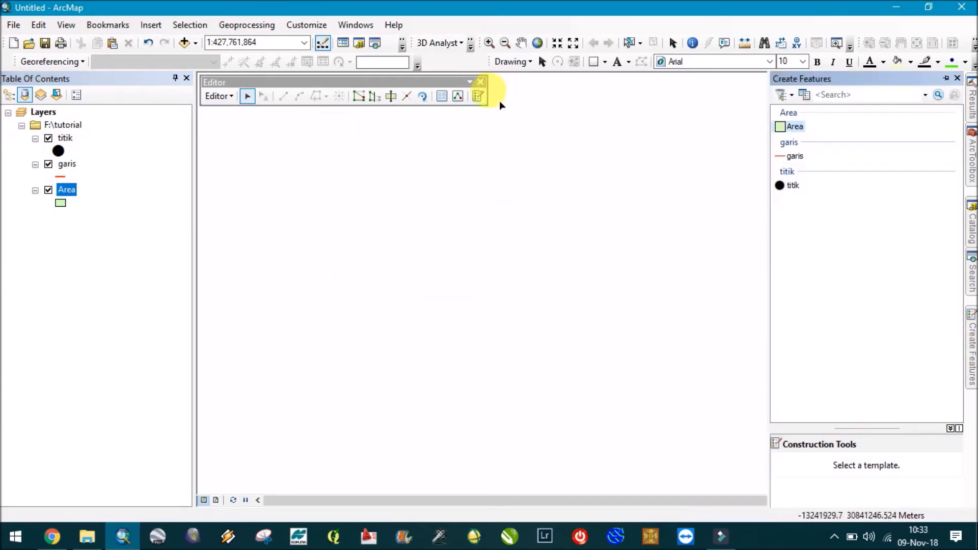
left_click(479, 99)
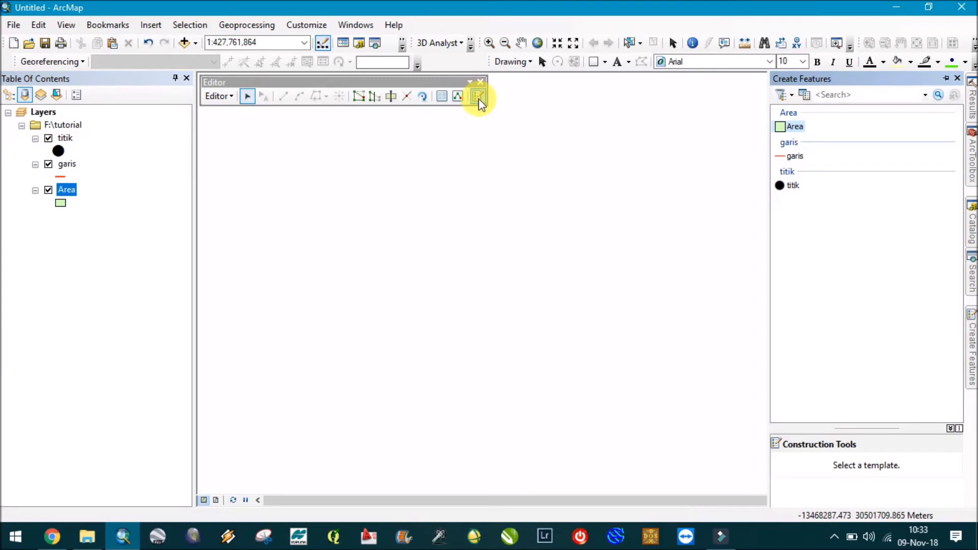
Step: Draw a seven-vertex polygon with the Area template near the middle of the map and finish the sketch
left_click(797, 131)
left_click(420, 202)
left_click(483, 188)
left_click(572, 233)
left_click(549, 310)
left_click(459, 336)
left_click(387, 290)
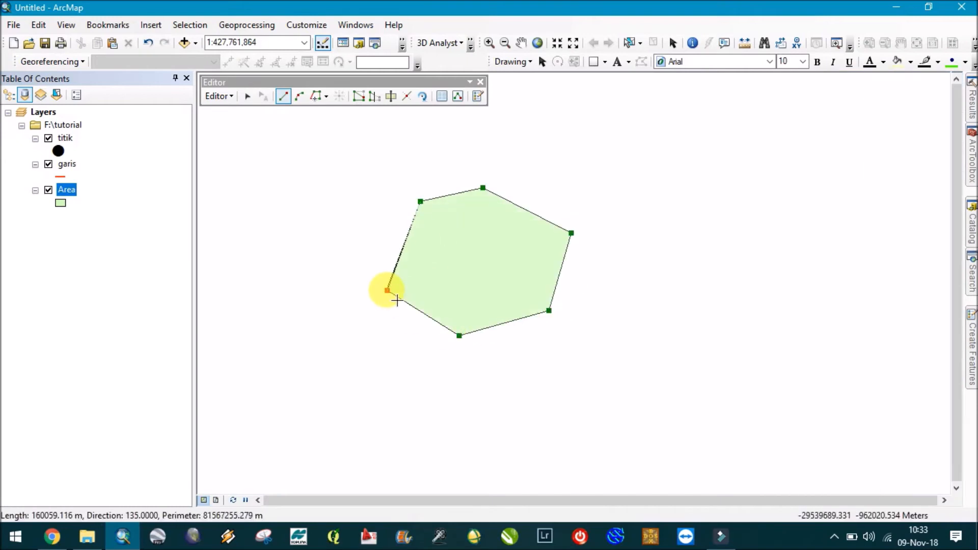
left_click(396, 227)
right_click(396, 227)
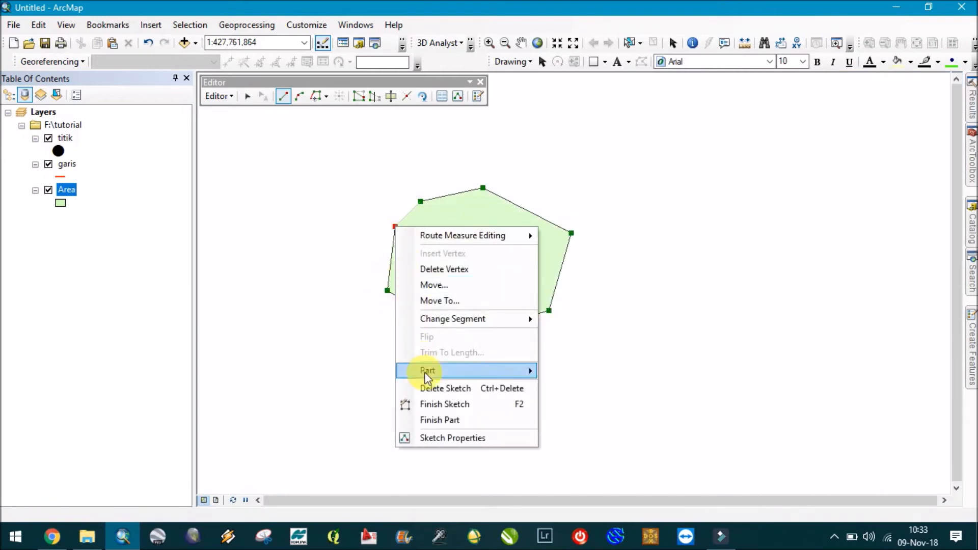
left_click(435, 406)
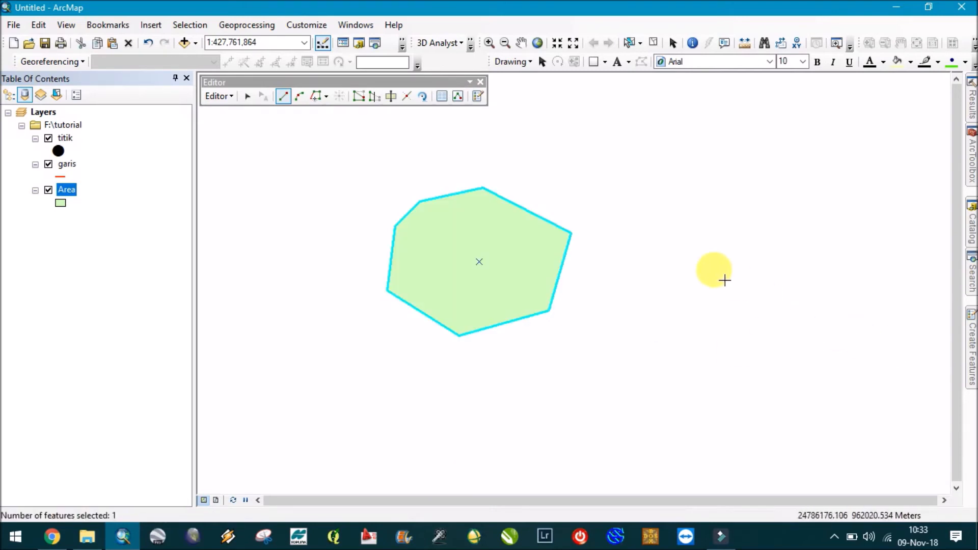
Step: Draw a winding polyline of 13 vertices with the garis template beside the polygon and finish the sketch
left_click(964, 346)
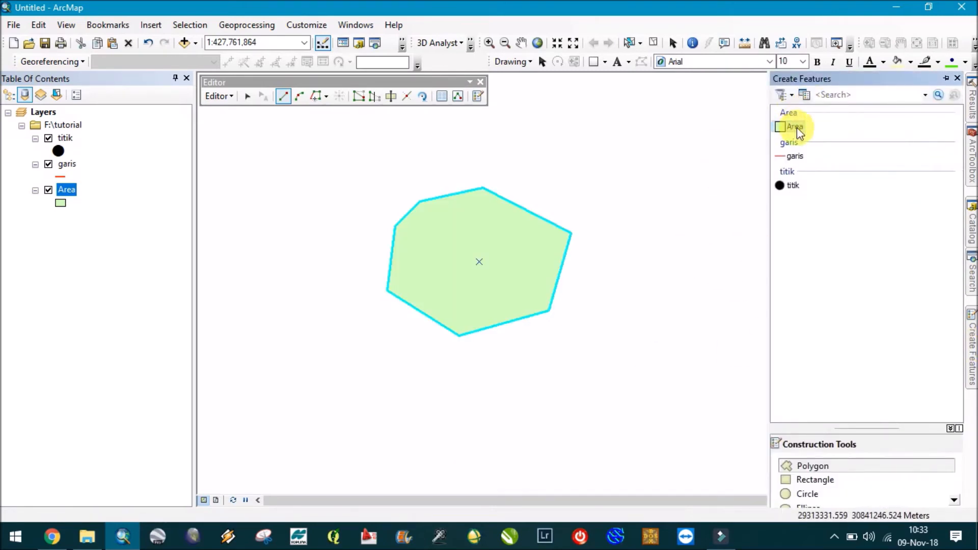
left_click(792, 156)
left_click(536, 183)
left_click(587, 129)
left_click(659, 161)
left_click(676, 246)
left_click(659, 310)
left_click(720, 328)
left_click(709, 224)
left_click(739, 175)
left_click(768, 224)
left_click(779, 291)
left_click(806, 233)
left_click(774, 148)
left_click(703, 122)
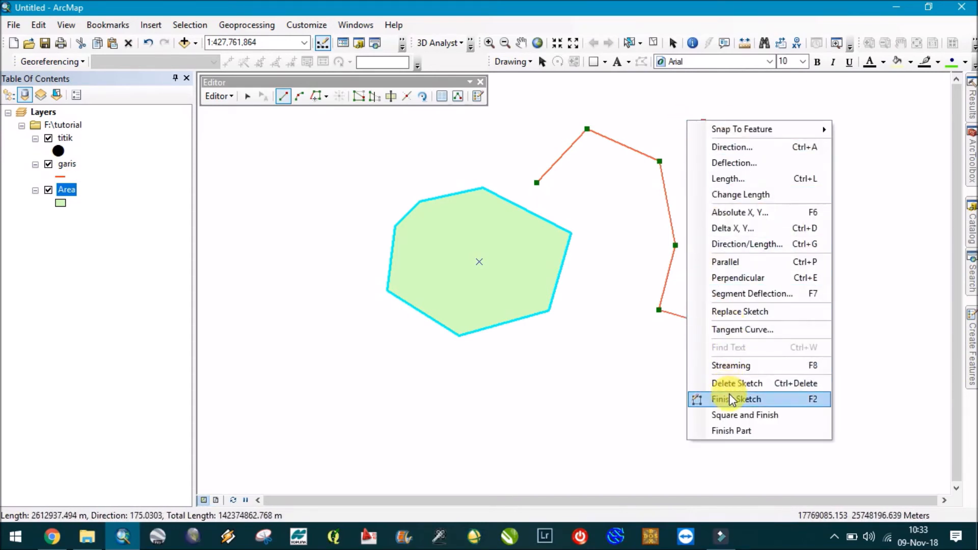
left_click(732, 399)
Step: Place ten scattered points with the titik template below the polygon and the line
mouse_move(970, 321)
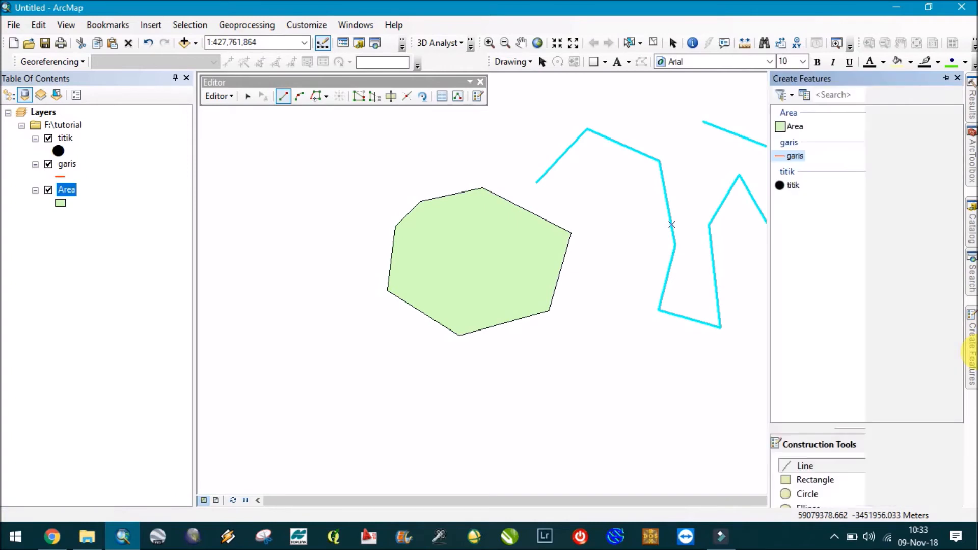
left_click(780, 187)
left_click(613, 282)
left_click(585, 335)
left_click(504, 363)
left_click(503, 400)
left_click(586, 415)
left_click(660, 394)
left_click(640, 345)
left_click(684, 362)
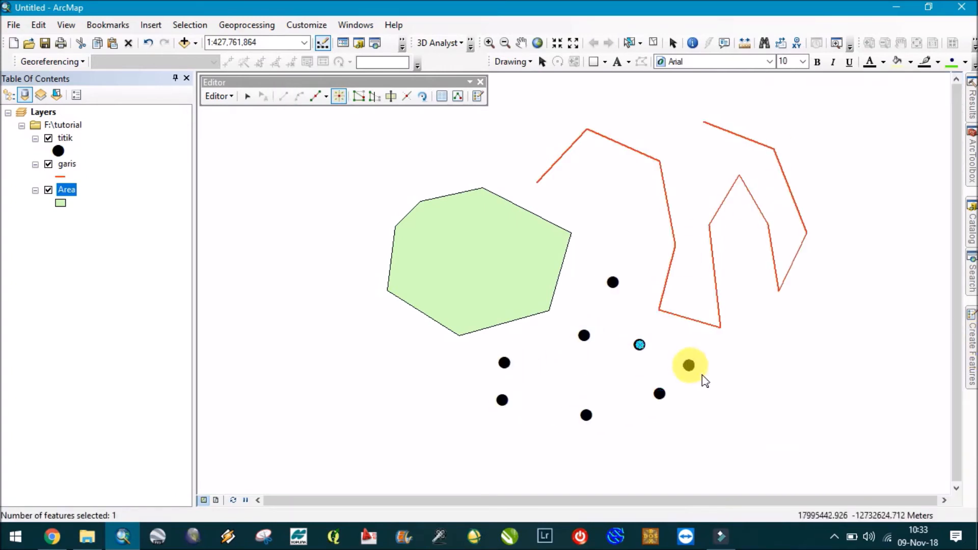
right_click(757, 320)
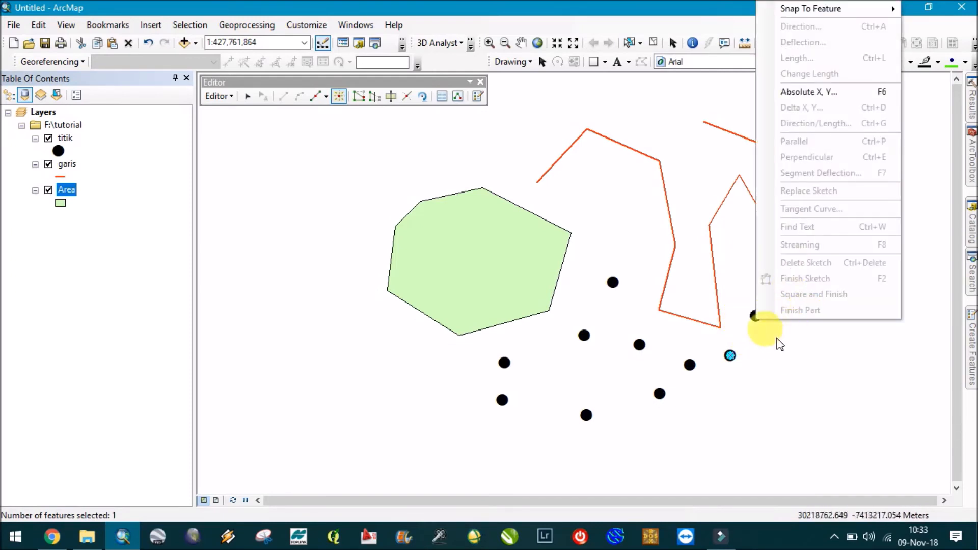
left_click(765, 328)
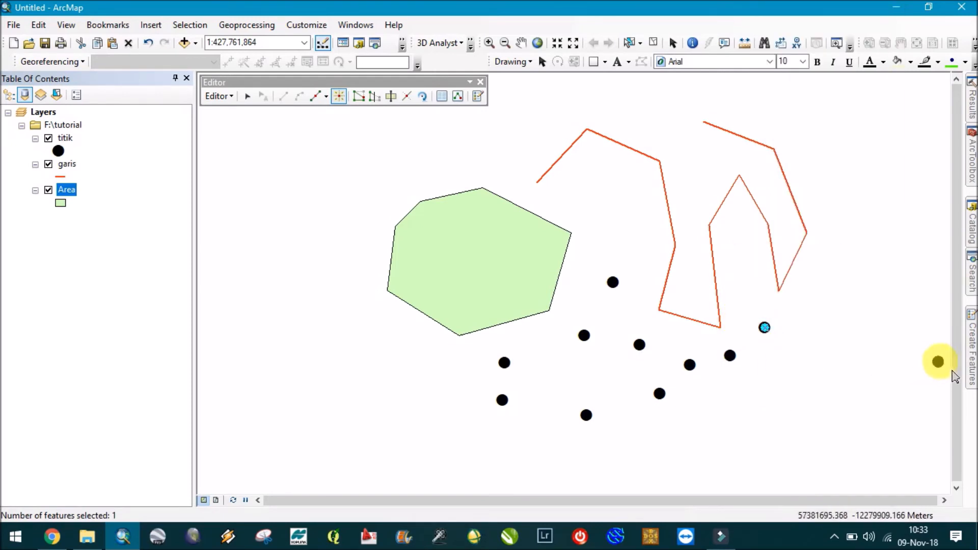
Step: Save the edits to the three layers and end the edit session
left_click(222, 96)
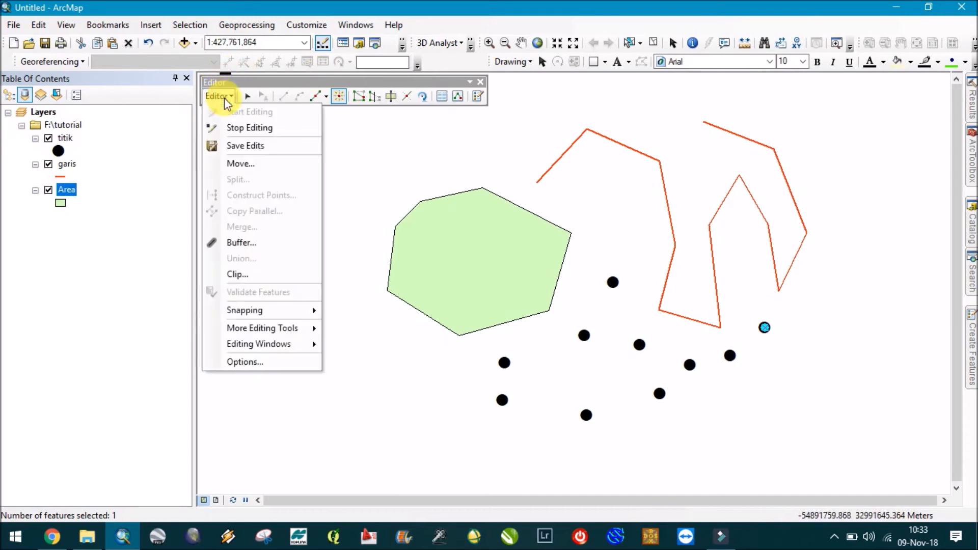
left_click(243, 145)
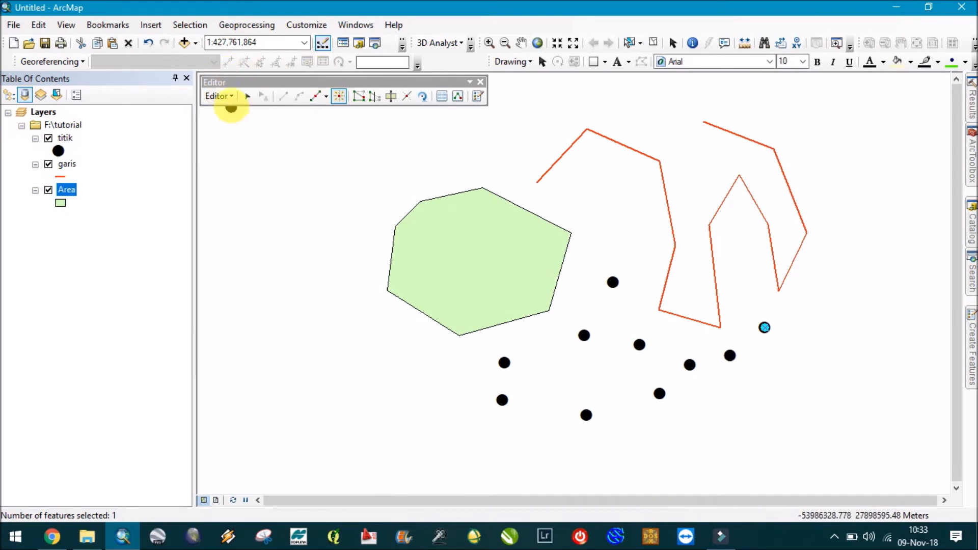
left_click(225, 97)
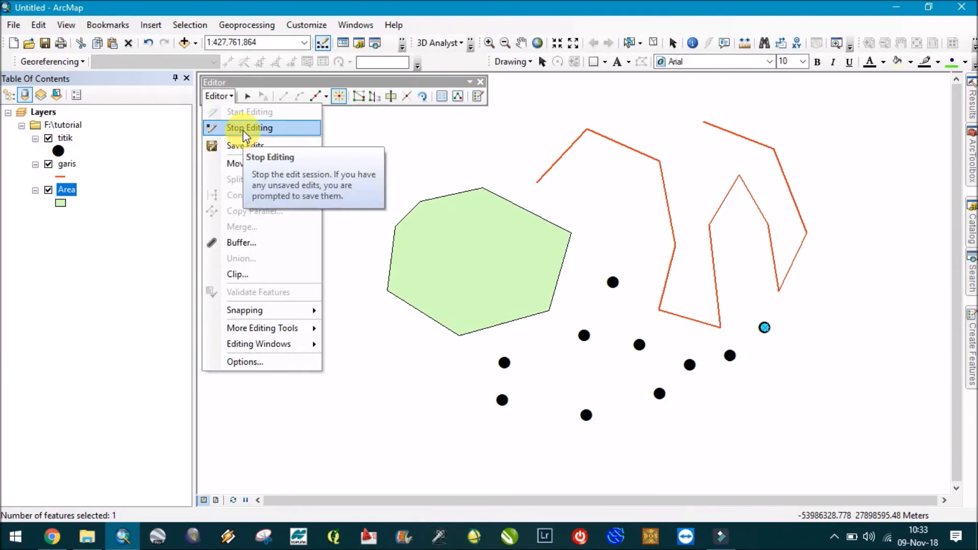
left_click(243, 132)
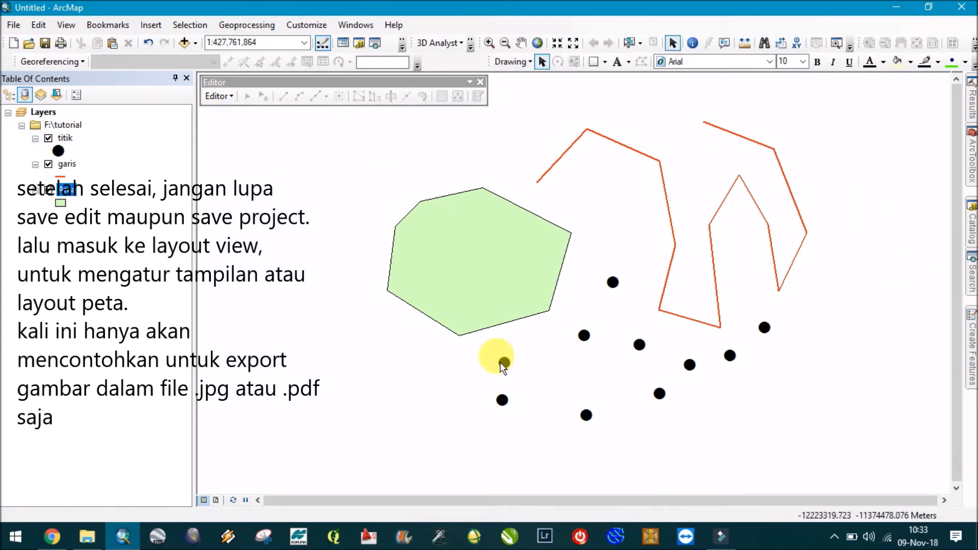
Step: Switch to layout view and enlarge the data frame to fill the landscape page, leaving a narrow margin on every side
left_click(215, 499)
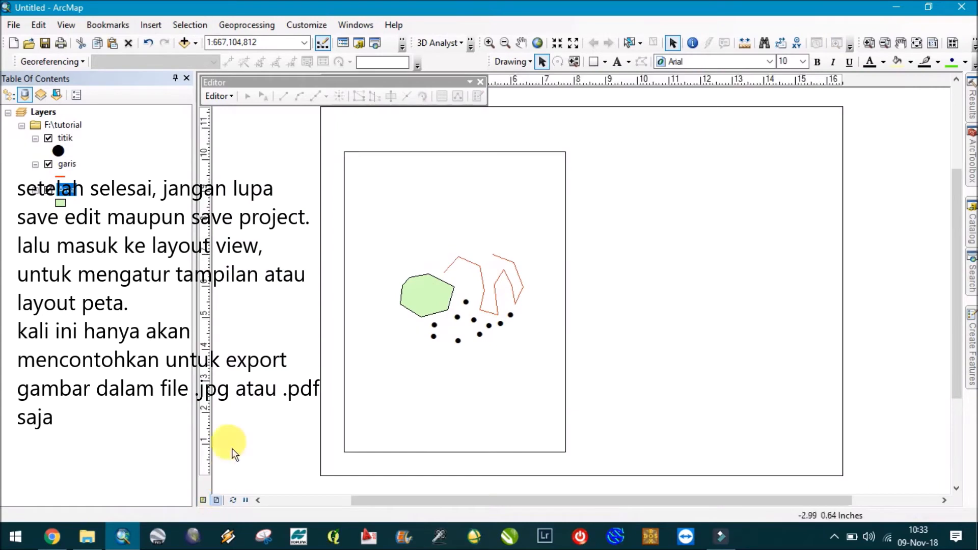
left_click(481, 82)
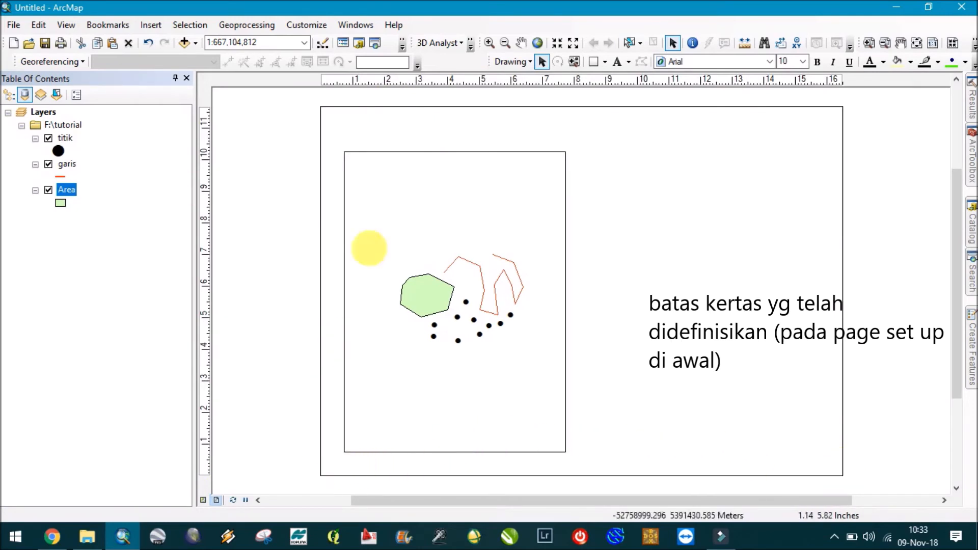
left_click(407, 176)
left_click_drag(566, 306, 827, 350)
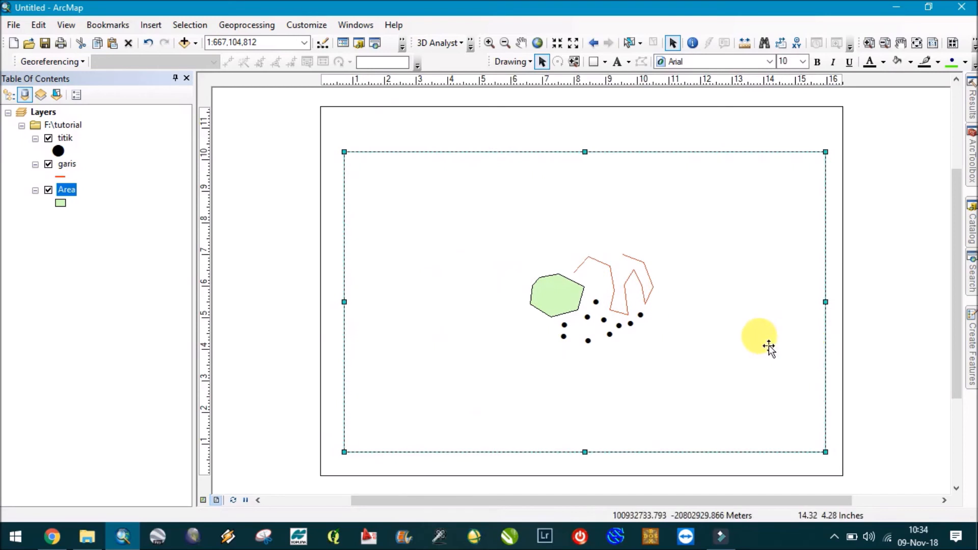
left_click_drag(585, 152, 589, 133)
left_click_drag(341, 296, 339, 296)
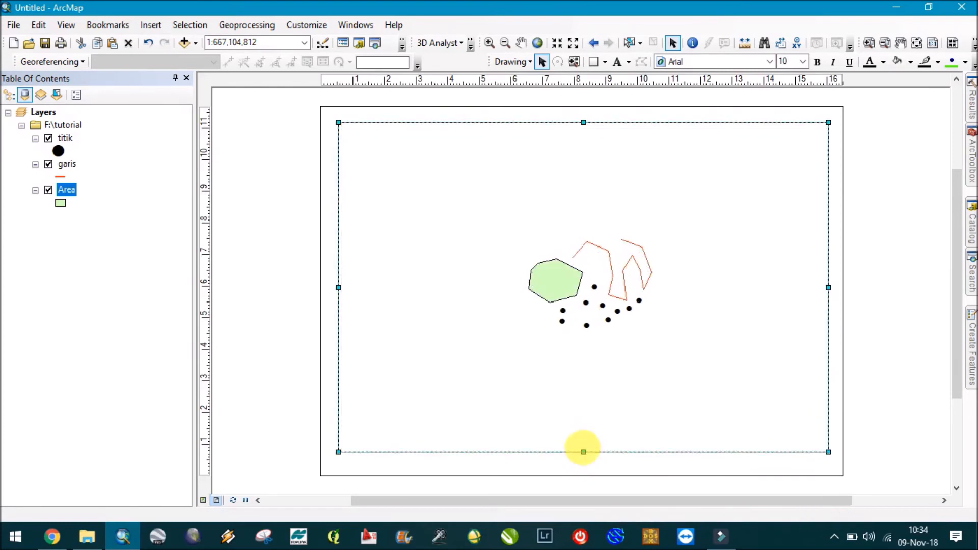
left_click_drag(585, 455, 583, 457)
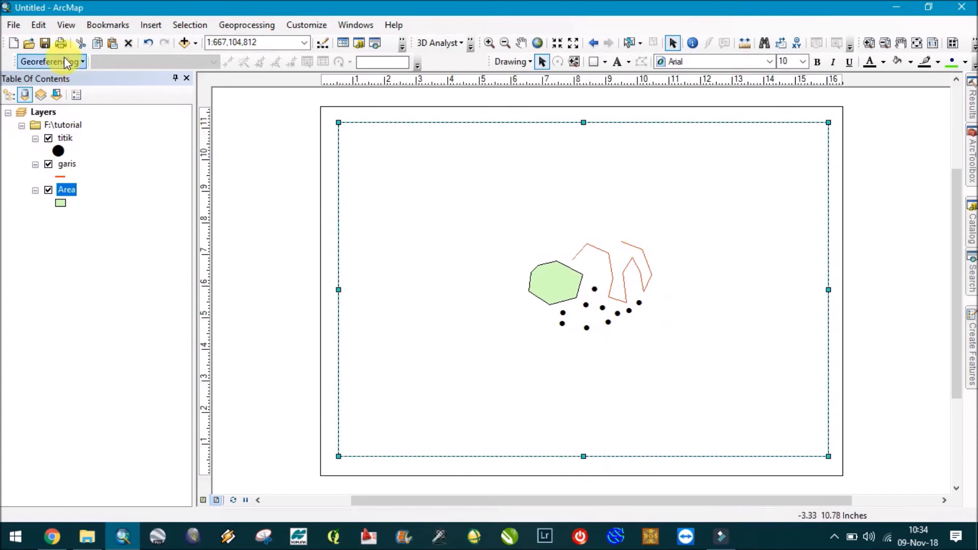
left_click(489, 44)
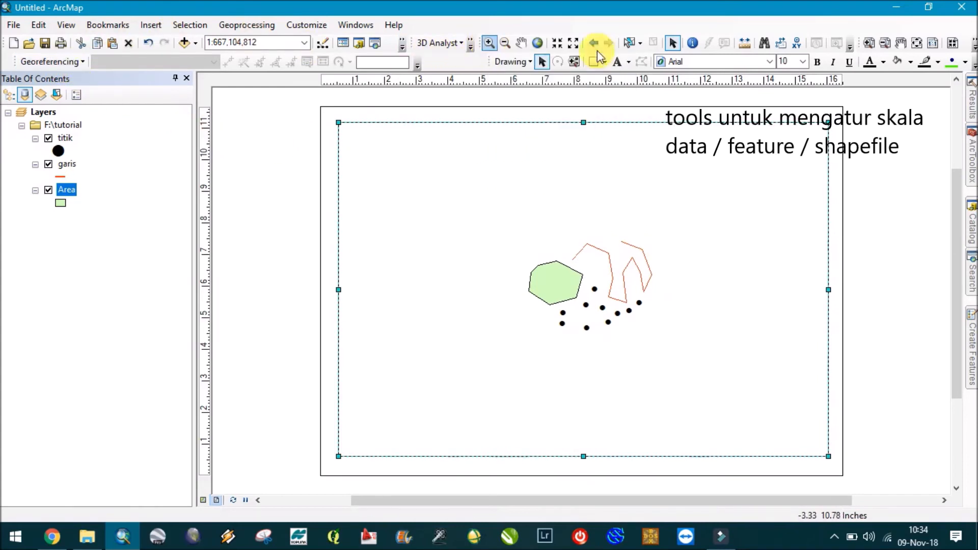
left_click(869, 44)
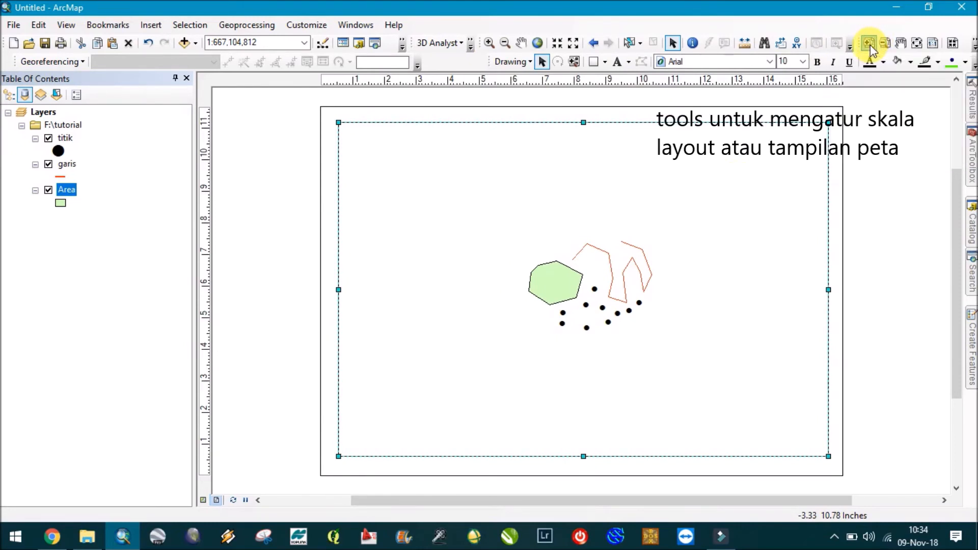
left_click_drag(692, 190, 769, 273)
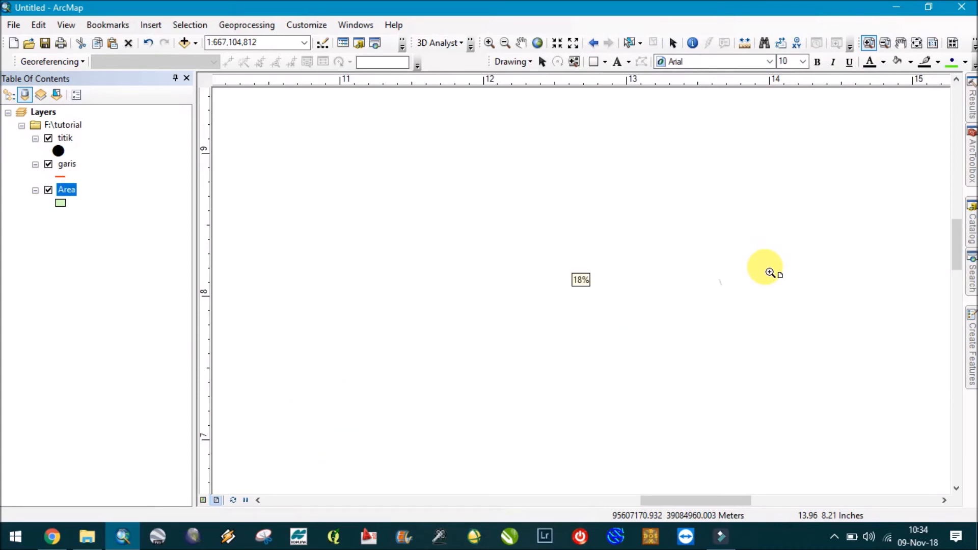
left_click_drag(570, 211, 840, 425)
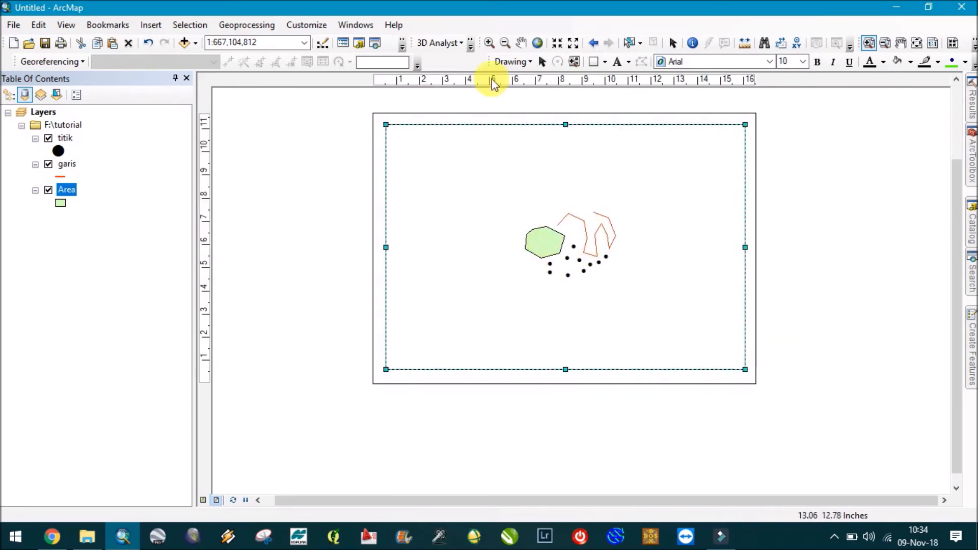
Step: Try enlarging and shrinking the map features inside the data frame with the data Zoom In and Zoom Out tools
left_click(488, 43)
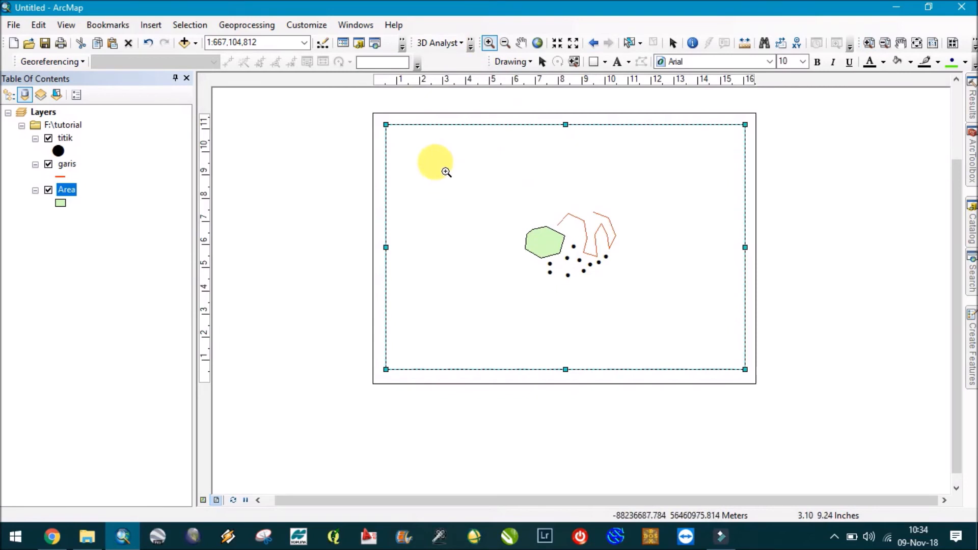
left_click_drag(489, 191, 649, 299)
left_click_drag(502, 187, 597, 274)
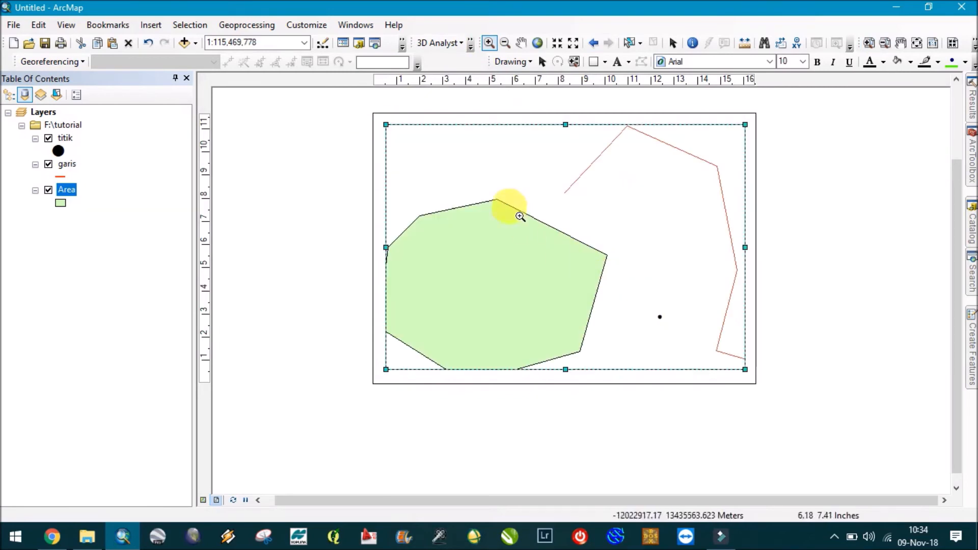
left_click(505, 43)
left_click_drag(483, 175, 578, 288)
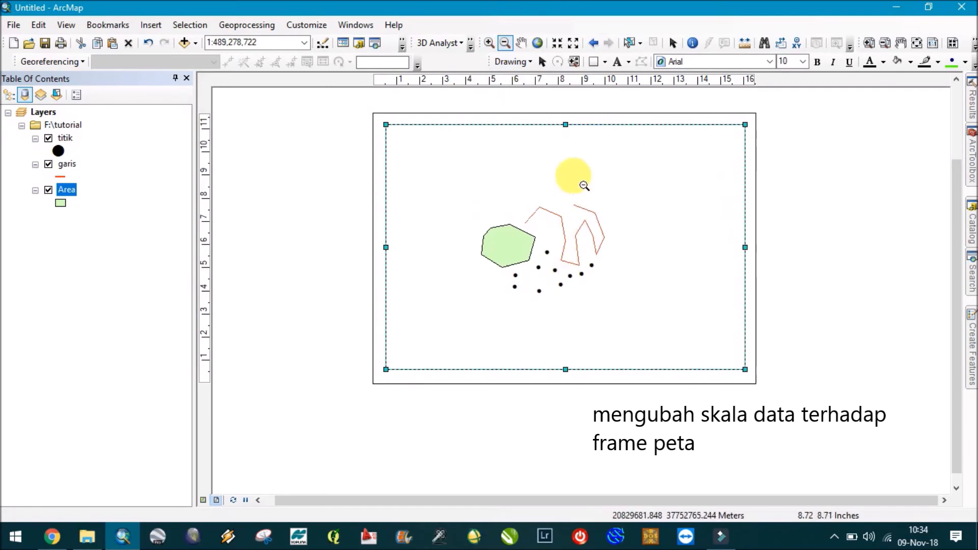
left_click_drag(464, 190, 646, 304)
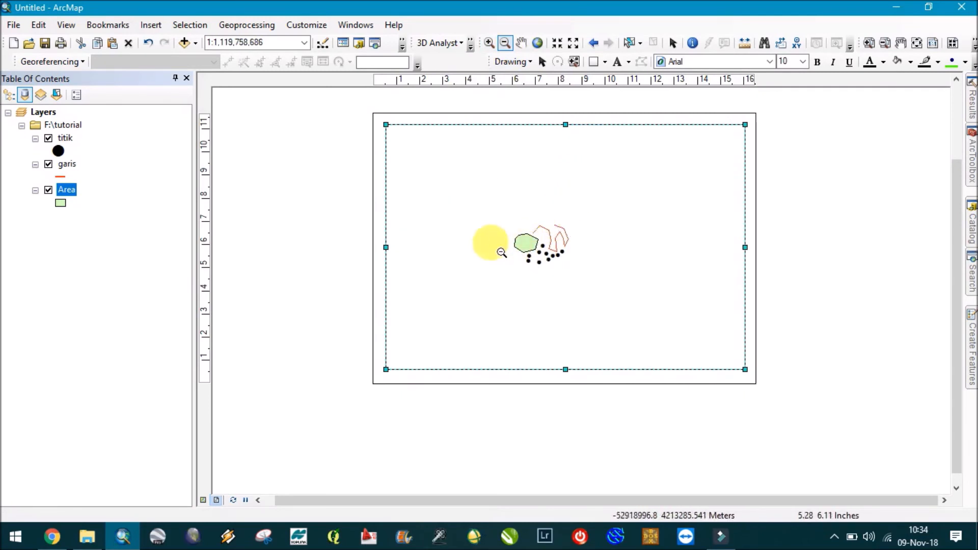
Step: Fit the combined extent of the titik, garis and Area layers to the data frame, then deselect the frame
left_click(68, 139)
left_click(66, 164, "ctrl")
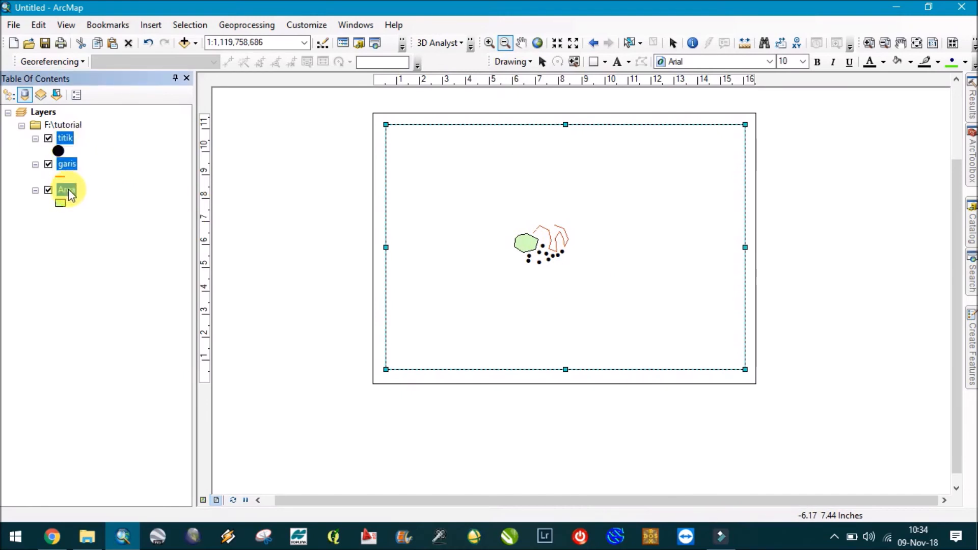
right_click(68, 192)
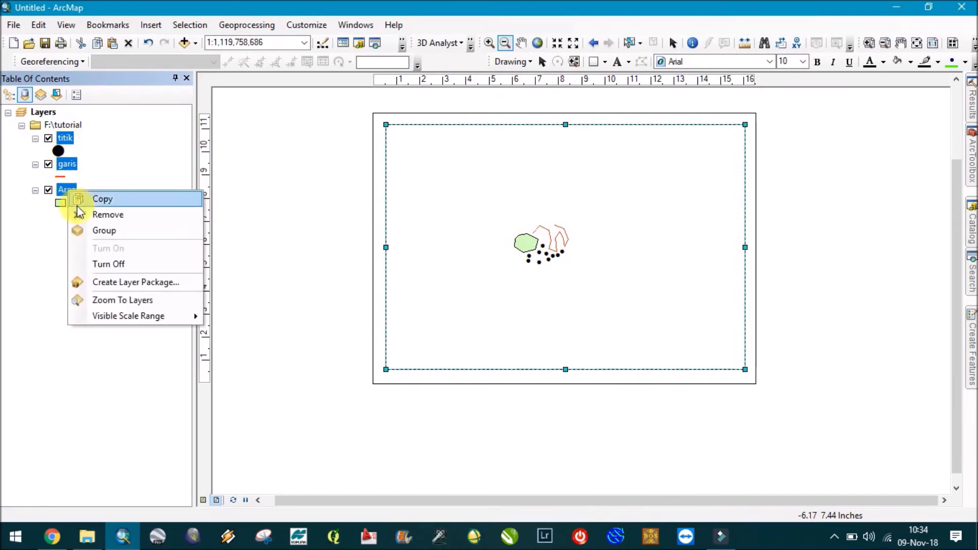
left_click(129, 302)
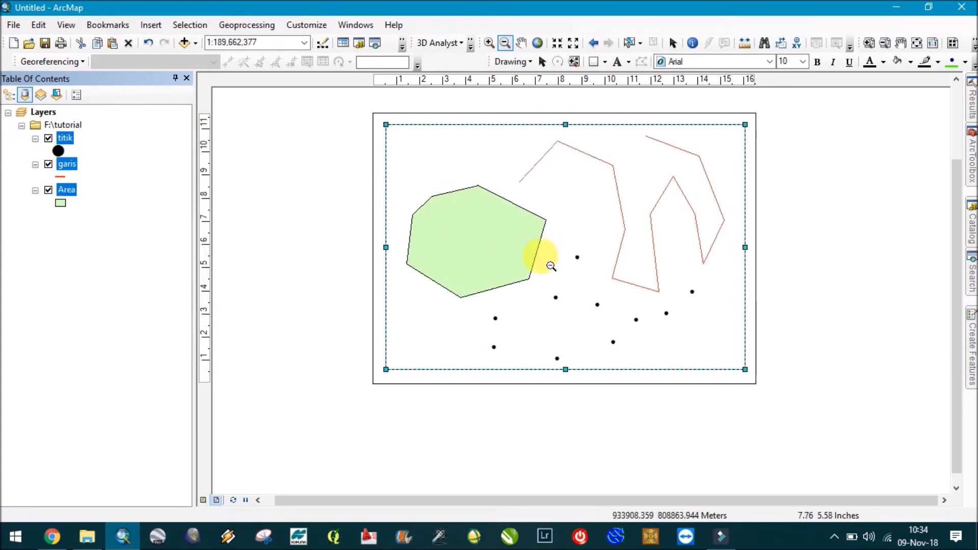
left_click(542, 62)
left_click(819, 207)
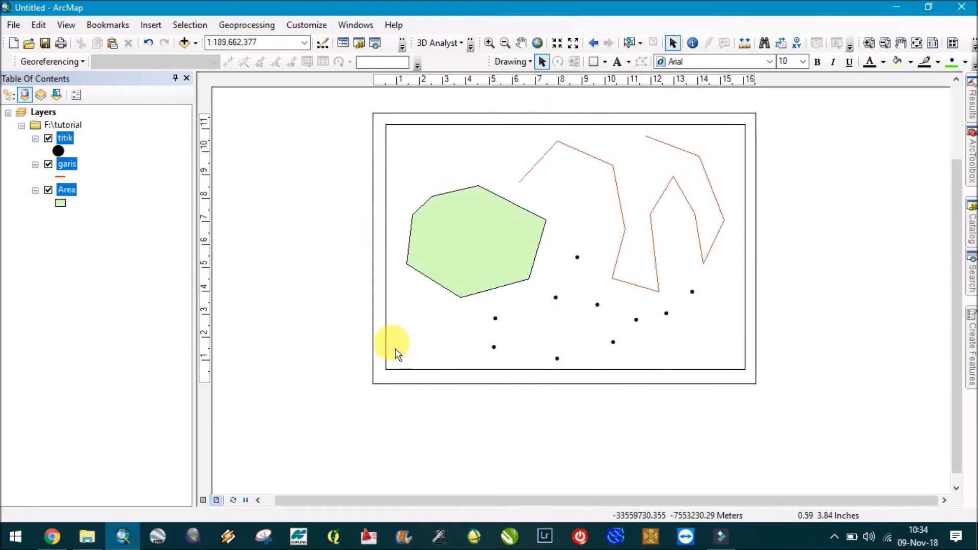
left_click(916, 44)
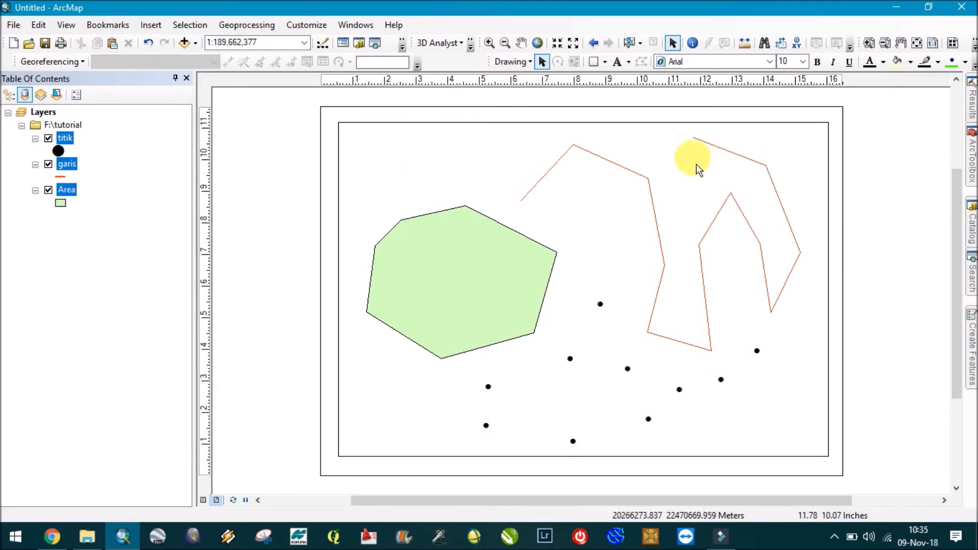
Step: Start a map export and choose the tutorial folder on drive F as its destination
left_click(15, 24)
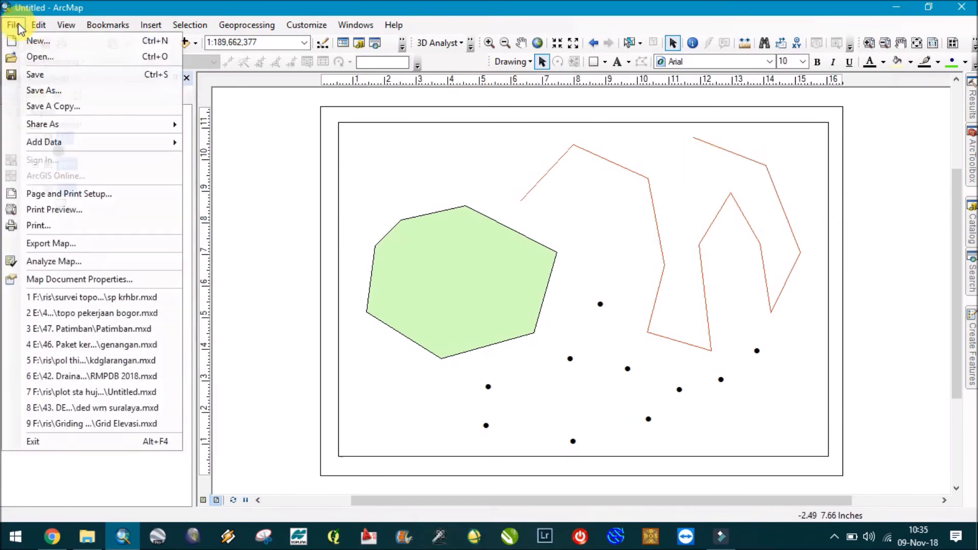
left_click(47, 249)
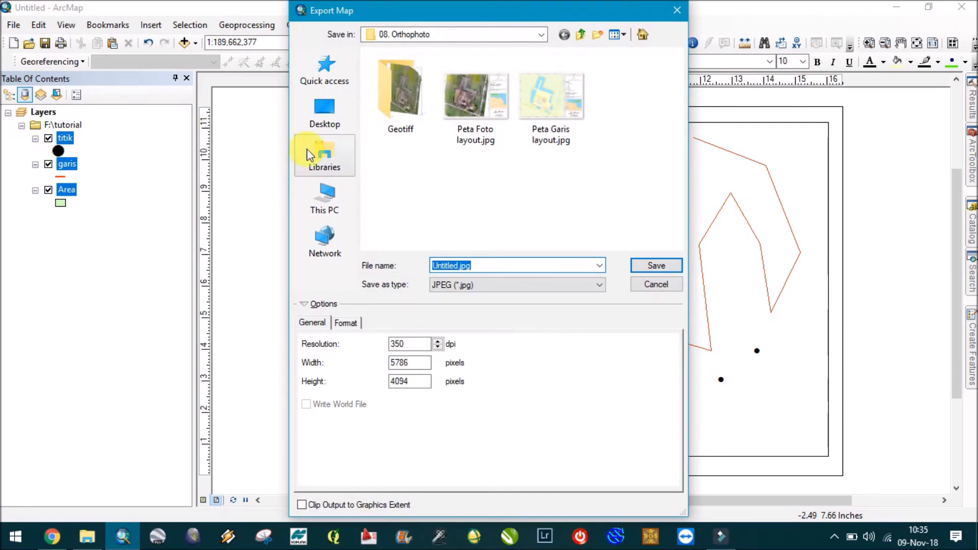
left_click(347, 208)
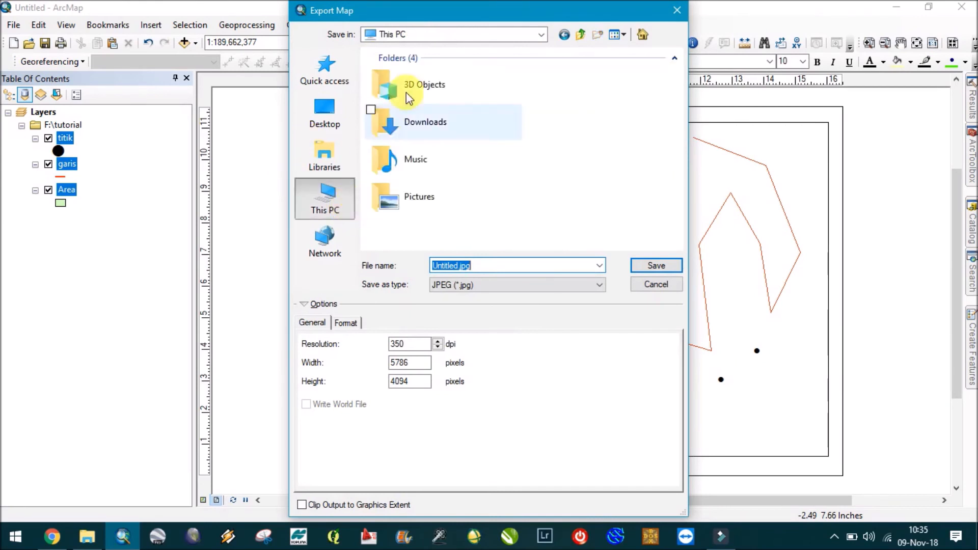
scroll(434, 181, "down", 5)
double_click(422, 188)
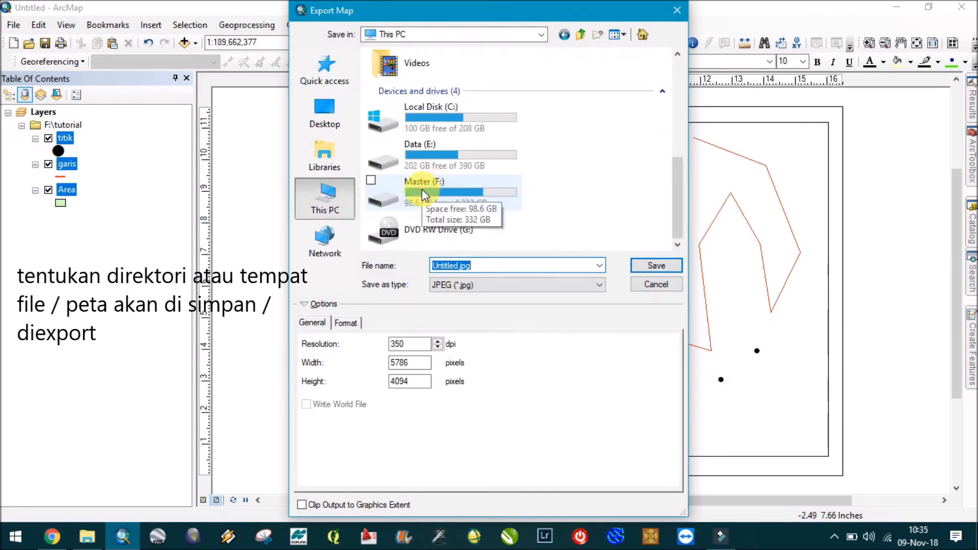
scroll(422, 188, "down", 3)
double_click(403, 221)
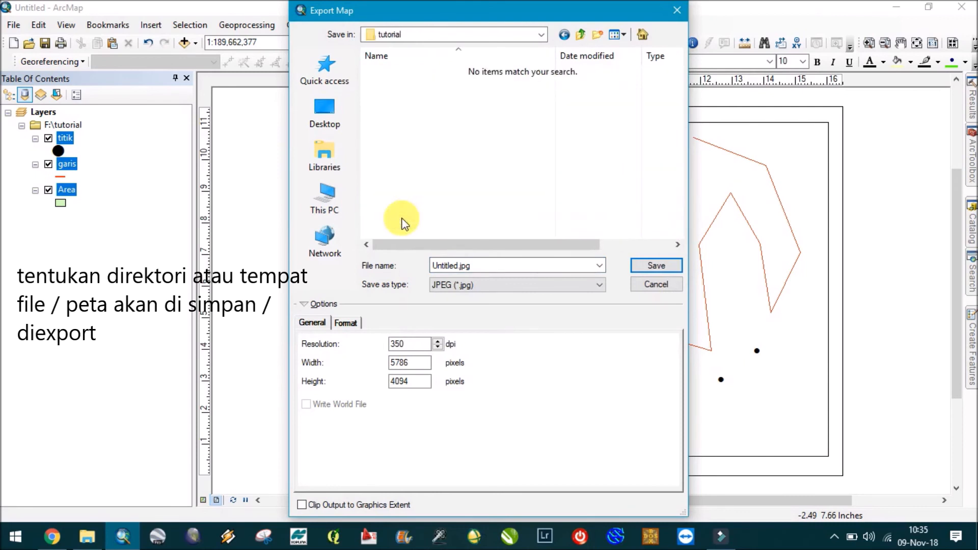
Step: Export the map as the JPEG file contoh1.jpg with a resolution of 320 dpi
left_click(472, 284)
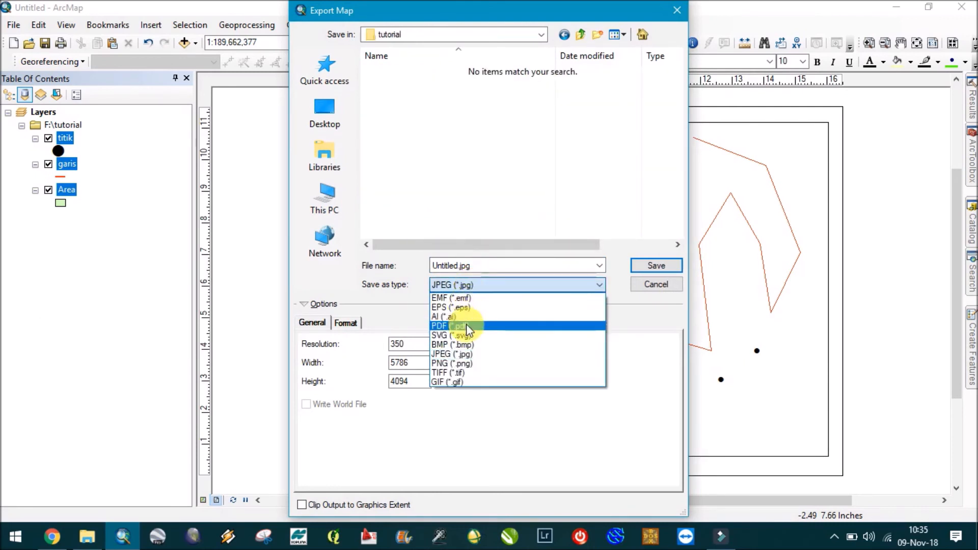
left_click(459, 353)
double_click(438, 265)
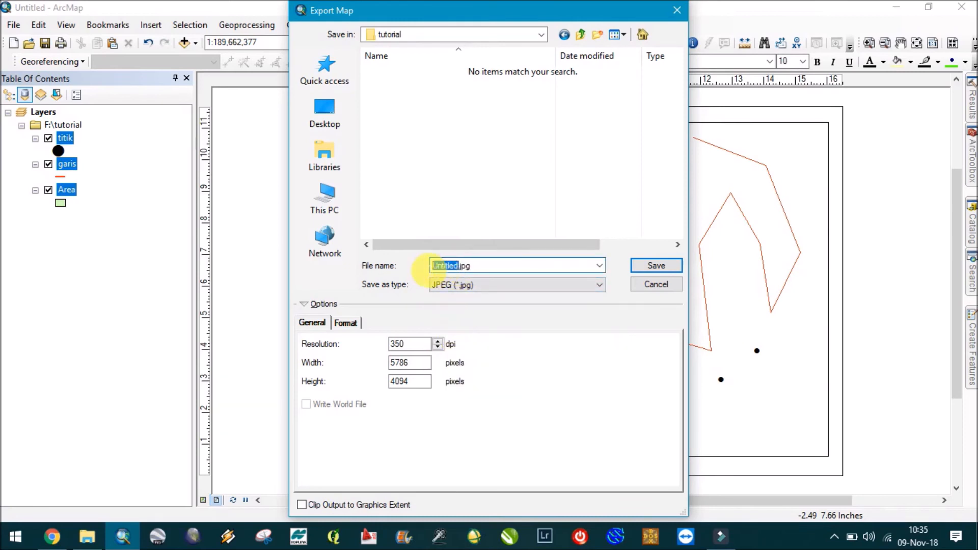
type("contoh1")
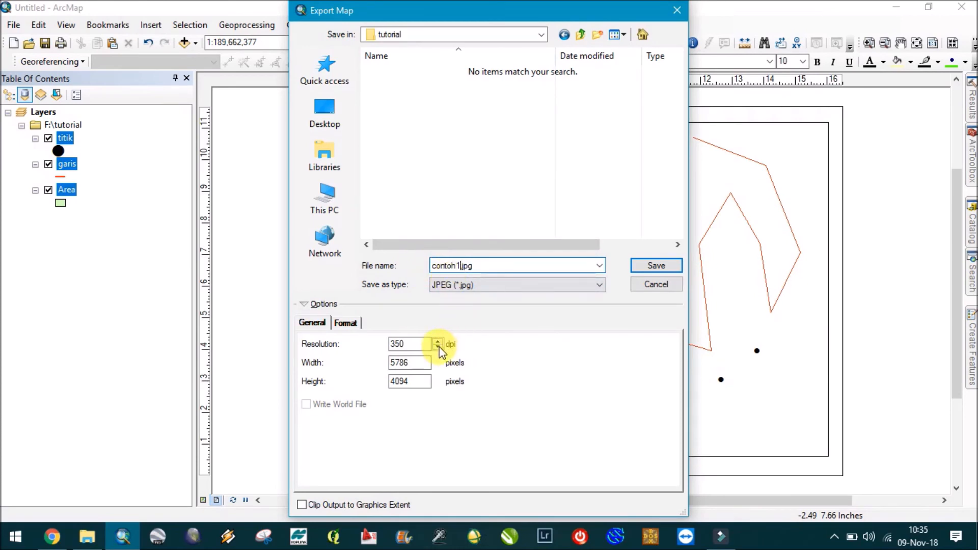
left_click(438, 347)
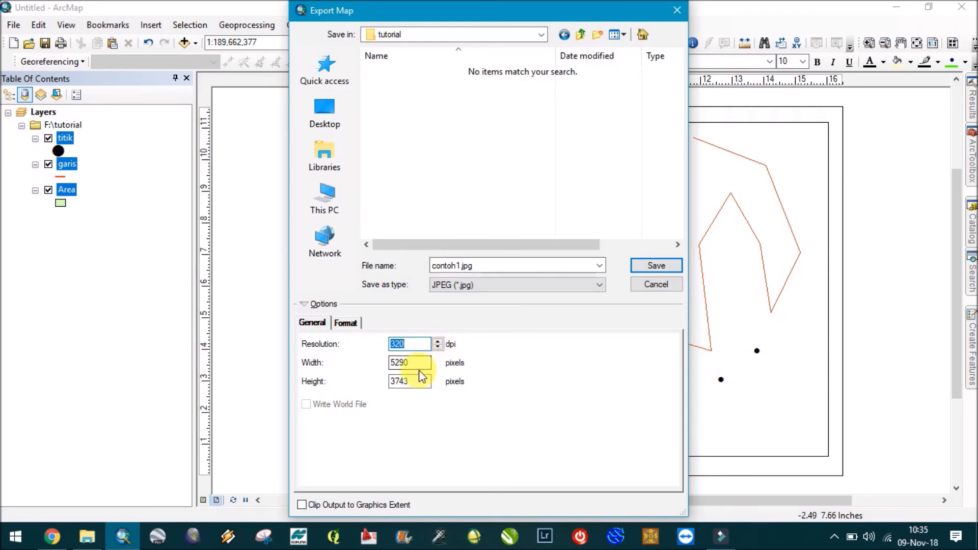
left_click(664, 270)
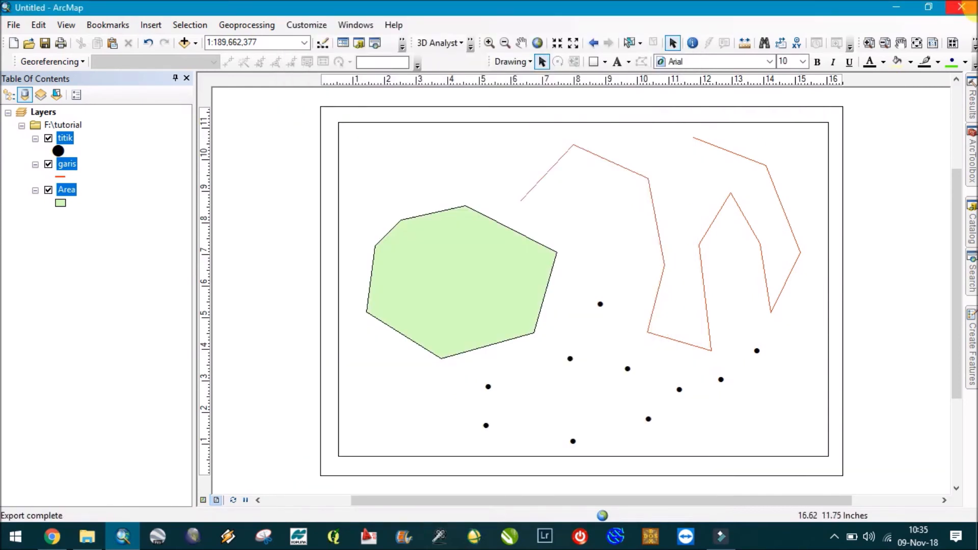
Step: Close the map document, choose to save its changes, and pick the tutorial folder on drive F as the location
left_click(967, 8)
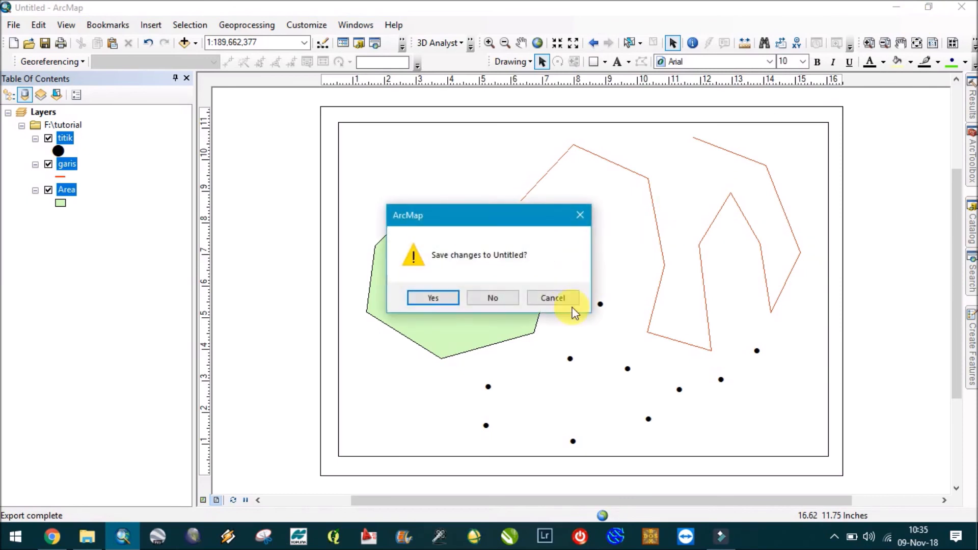
left_click(439, 300)
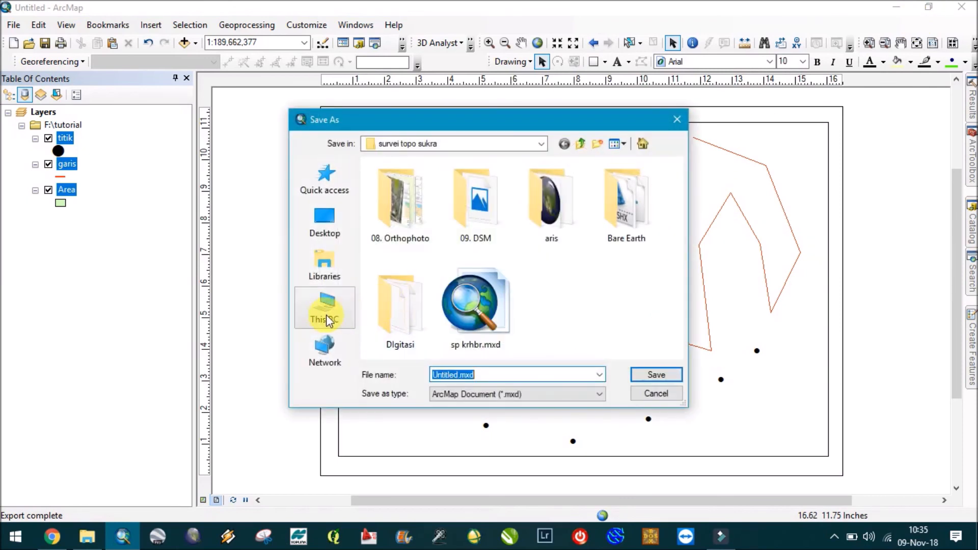
left_click(324, 314)
scroll(433, 265, "down", 5)
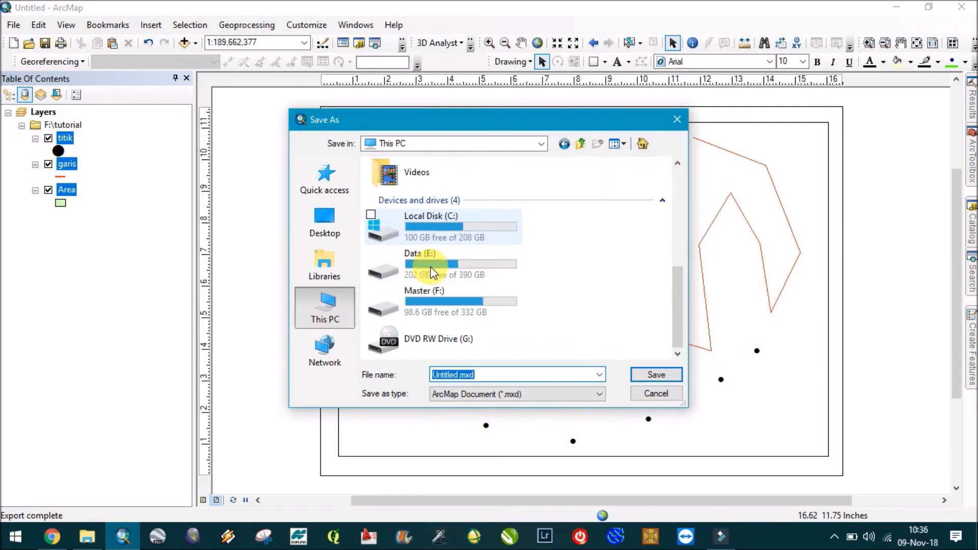
double_click(438, 296)
scroll(436, 301, "down", 2)
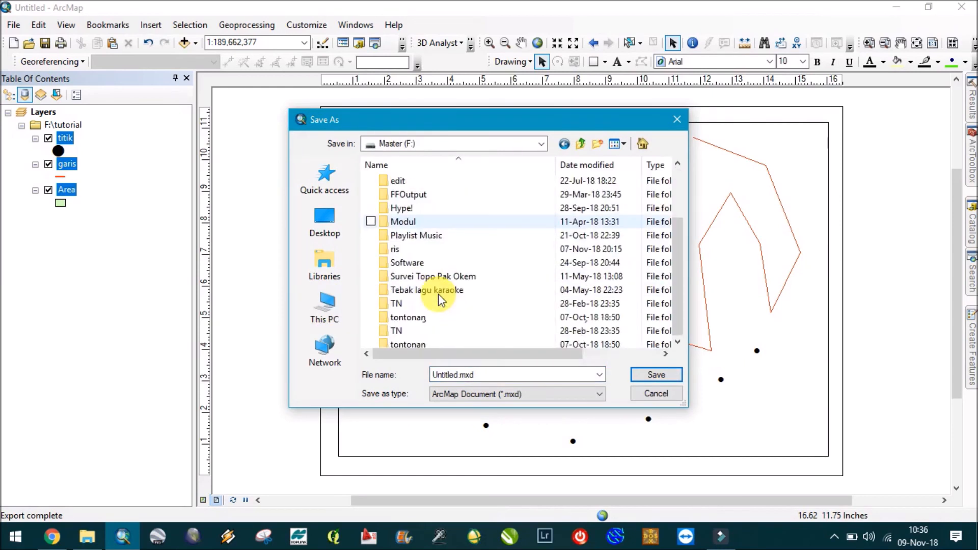
double_click(400, 331)
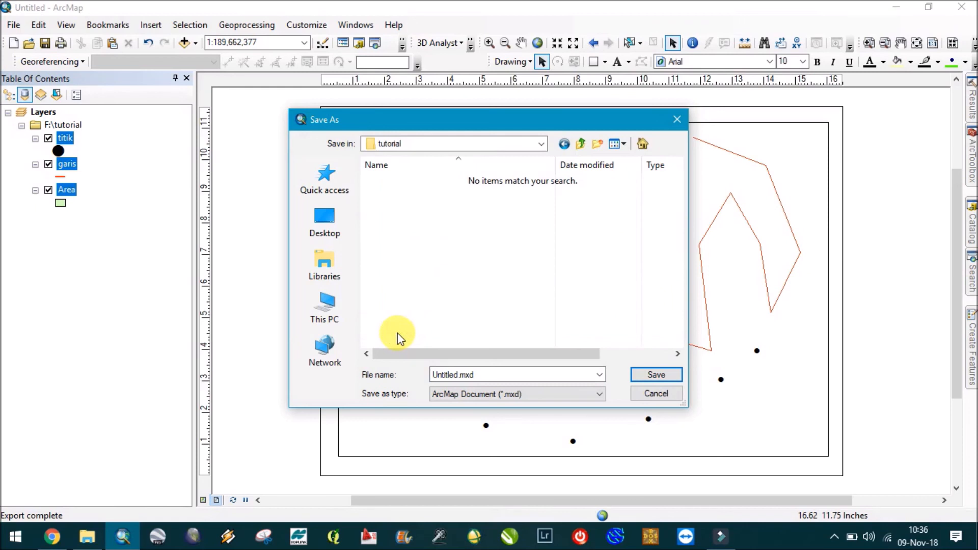
Step: Save the ArcMap document under the name contoh1.mxd
left_click(466, 395)
left_click(457, 408)
double_click(465, 375)
left_click(455, 376)
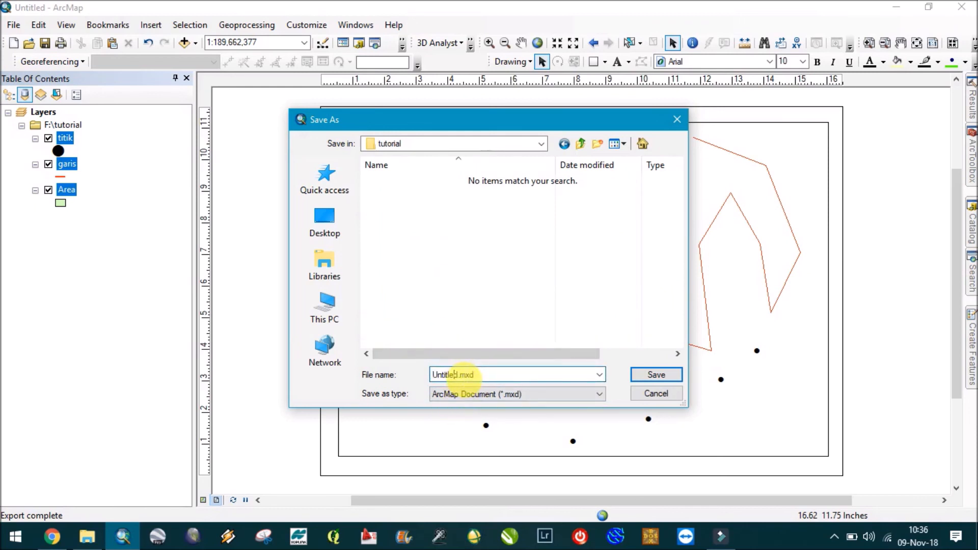
type("contoh1")
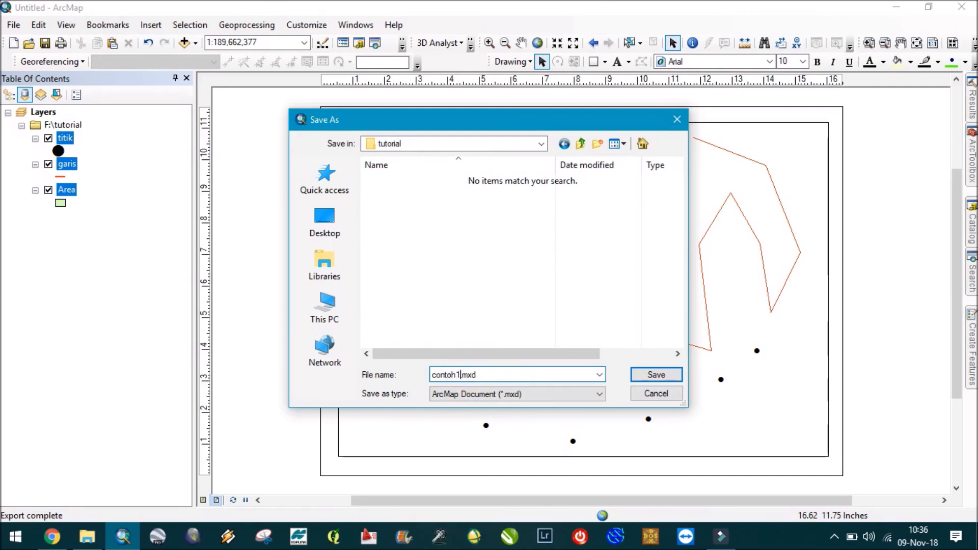
left_click(657, 375)
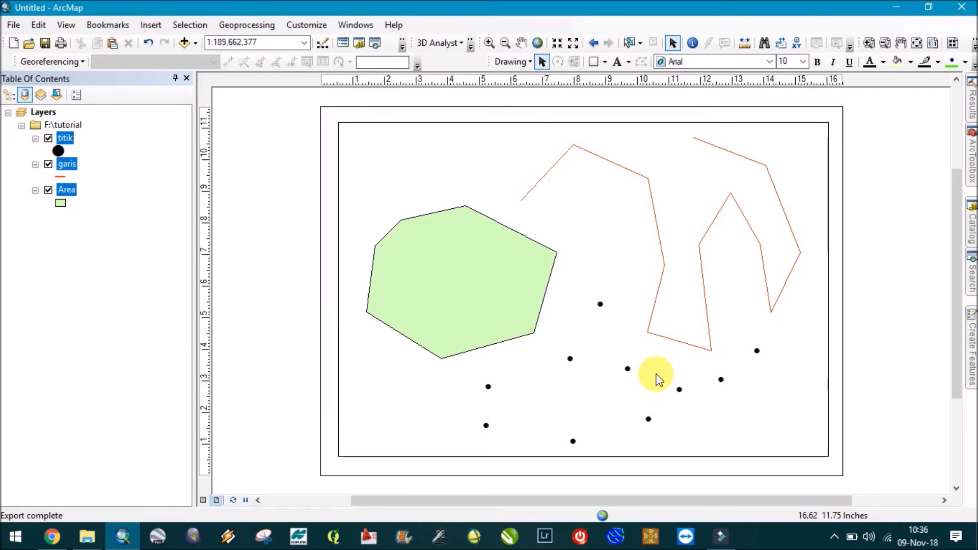
Step: Switch to File Explorer and open the tutorial folder on drive F to check the saved files
key("super+d")
right_click(463, 219)
left_click(501, 260)
left_click(87, 536)
left_click(67, 391)
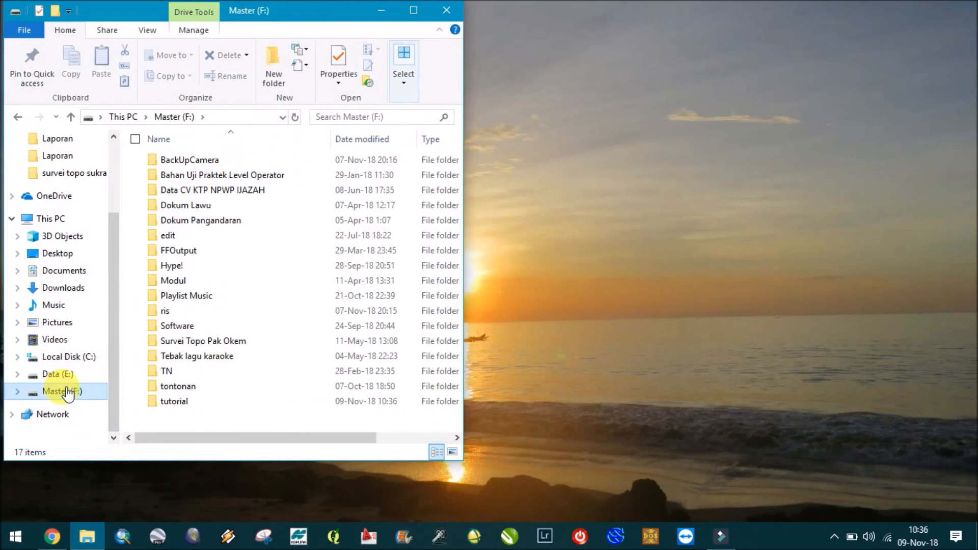
double_click(161, 401)
scroll(192, 278, "down", 2)
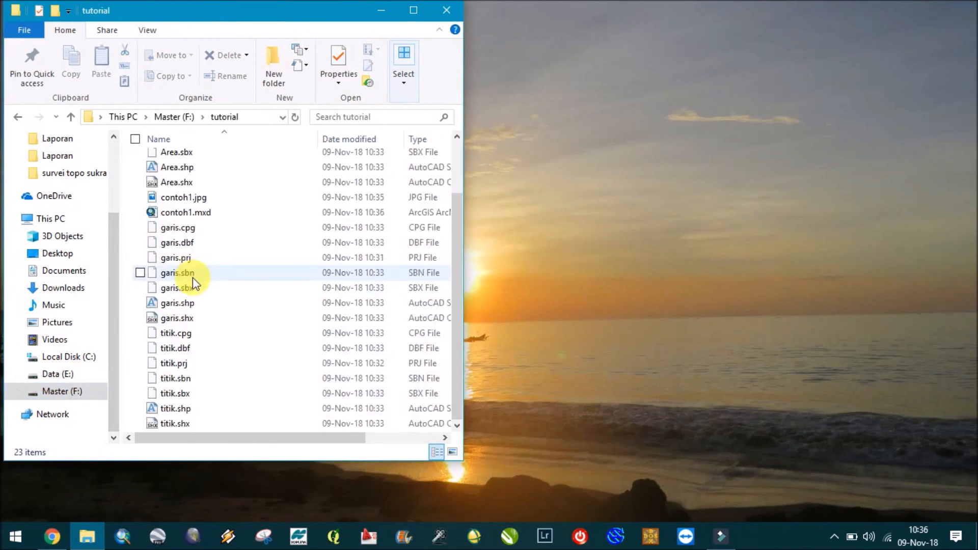
Step: View the exported image contoh1.jpg in Photos and close the viewer
left_click(194, 200)
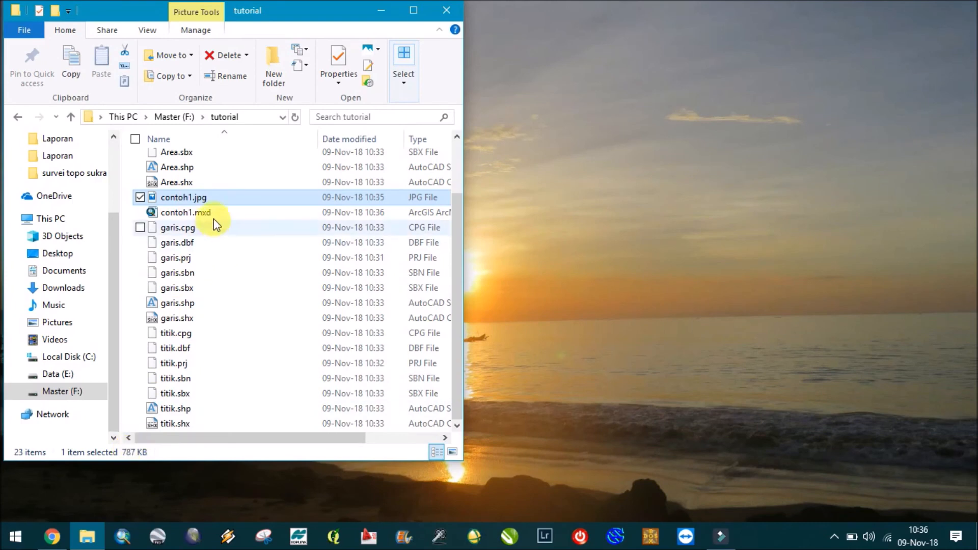
double_click(212, 199)
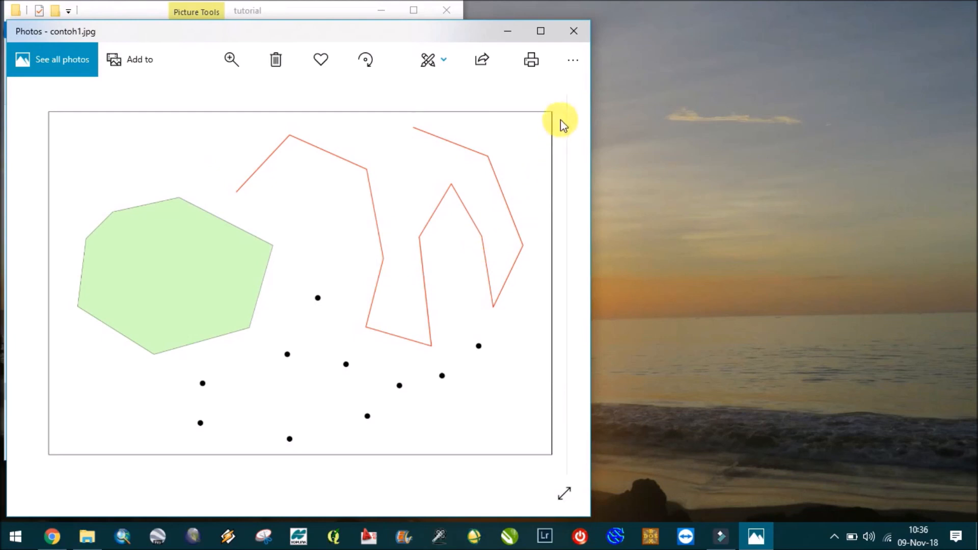
left_click(577, 25)
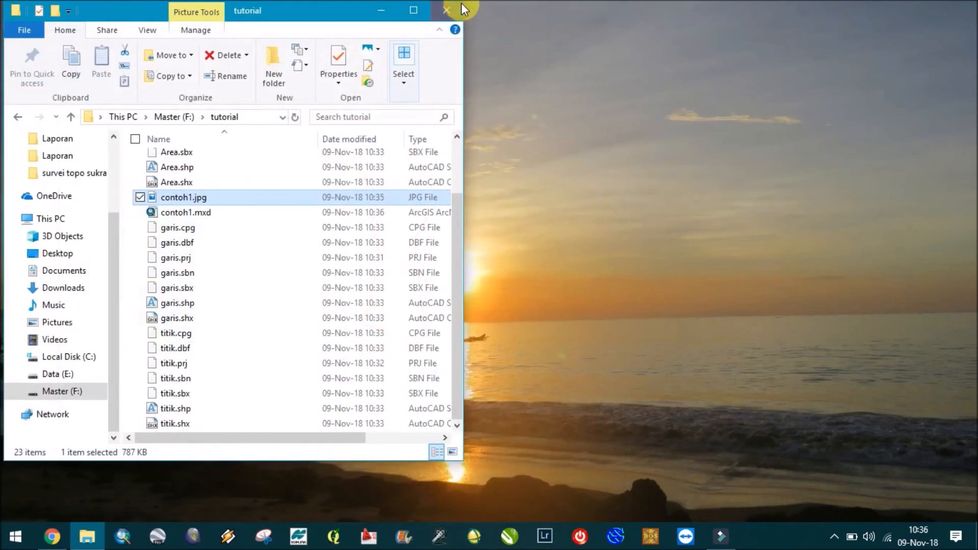